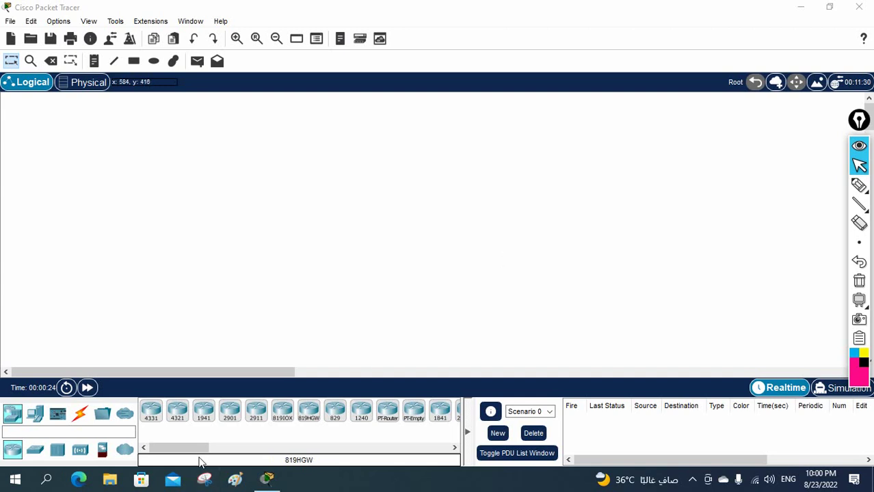
Place a 2811 router in the upper middle of the workspace.
{"action": "left_click_drag", "start_coordinate": [199, 449], "coordinate": [230, 454]}
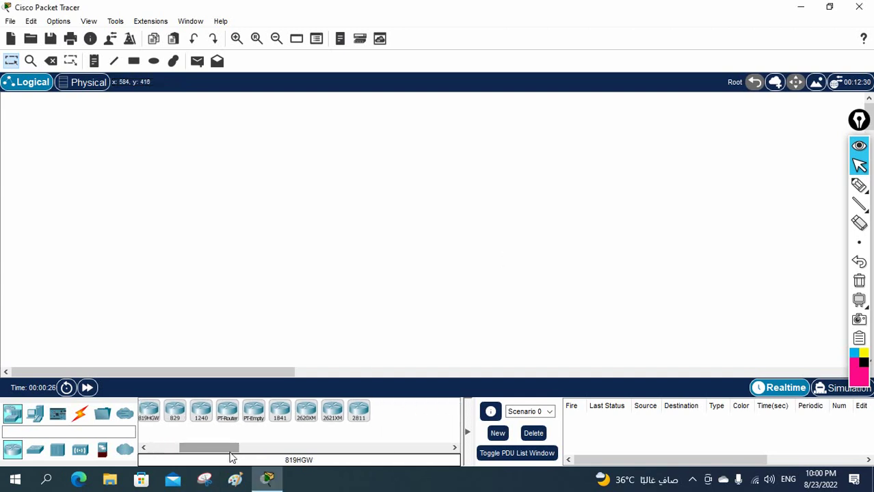
{"action": "left_click", "coordinate": [359, 412]}
{"action": "left_click", "coordinate": [350, 169]}
{"action": "left_click", "coordinate": [346, 142]}
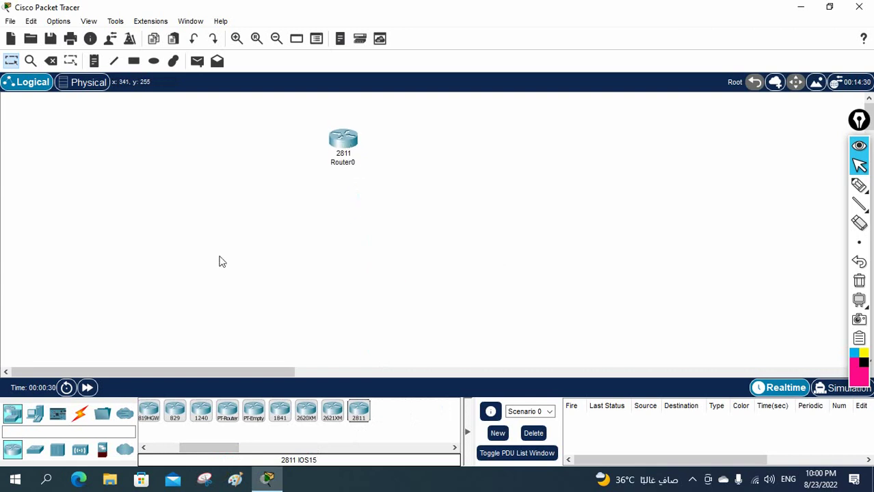
Place two 2960 switches below the router, one on each side.
{"action": "left_click", "coordinate": [35, 449]}
{"action": "left_click", "coordinate": [151, 412]}
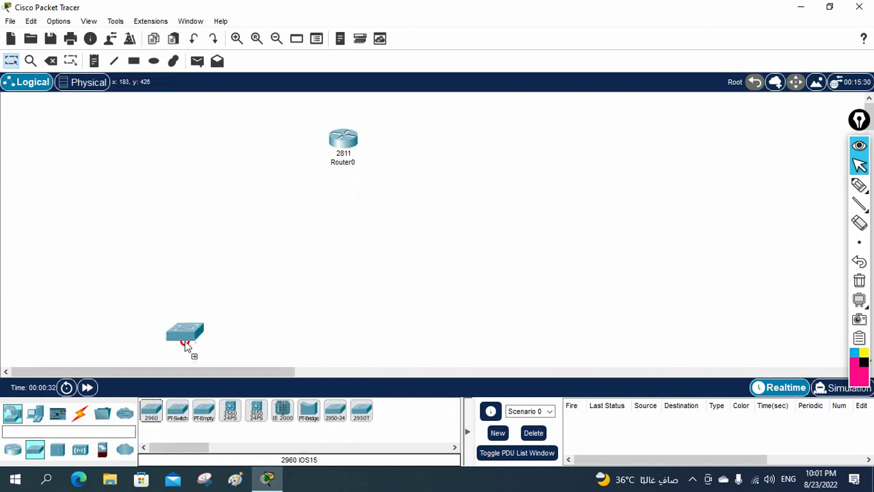
{"action": "left_click", "coordinate": [224, 236]}
{"action": "left_click", "coordinate": [163, 407]}
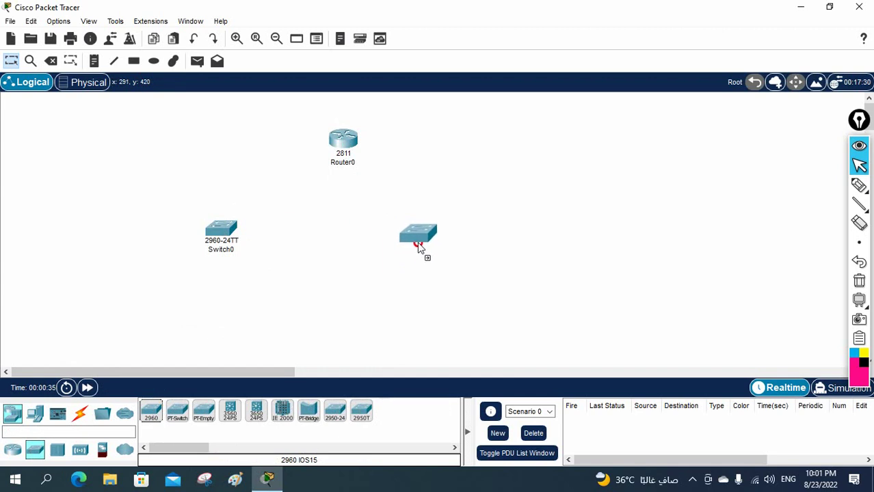
{"action": "left_click", "coordinate": [422, 248]}
Place two PCs side by side below Switch0.
{"action": "left_click", "coordinate": [38, 417]}
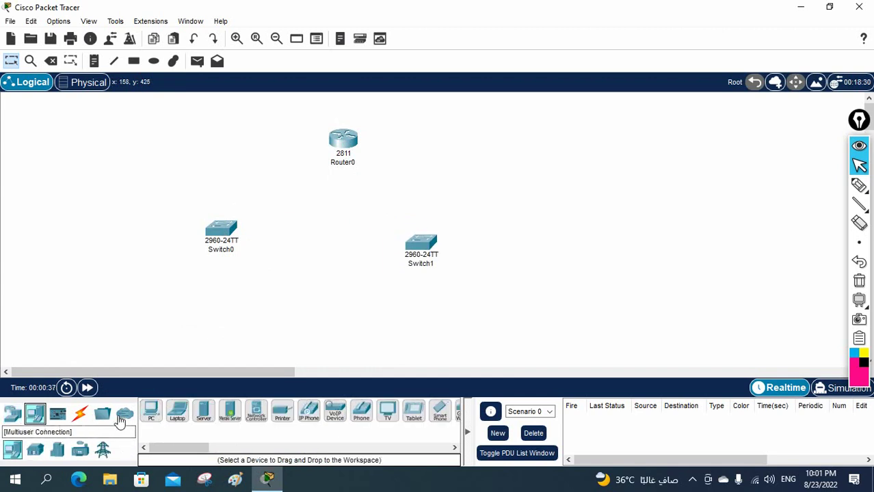
{"action": "left_click", "coordinate": [150, 411]}
{"action": "left_click", "coordinate": [145, 318]}
{"action": "left_click", "coordinate": [161, 413]}
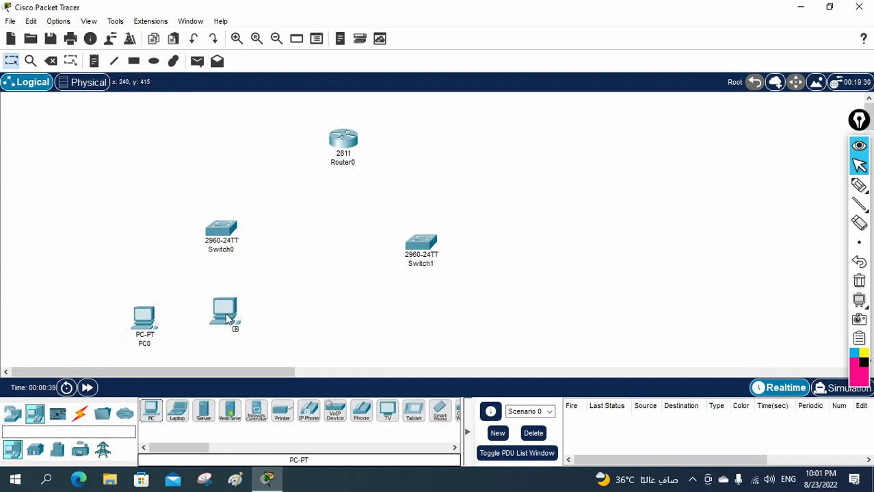
{"action": "left_click", "coordinate": [230, 322]}
Place a server and a laptop side by side below Switch1.
{"action": "left_click", "coordinate": [204, 410]}
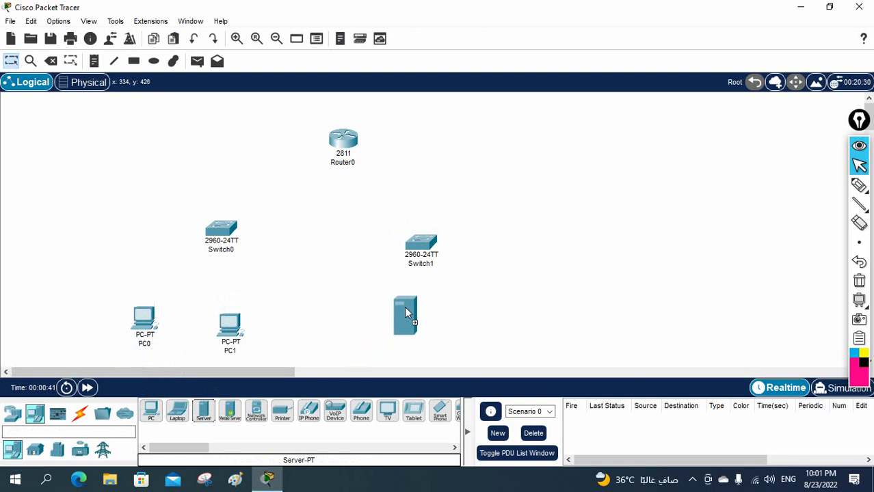
{"action": "left_click", "coordinate": [394, 316]}
{"action": "left_click", "coordinate": [177, 417]}
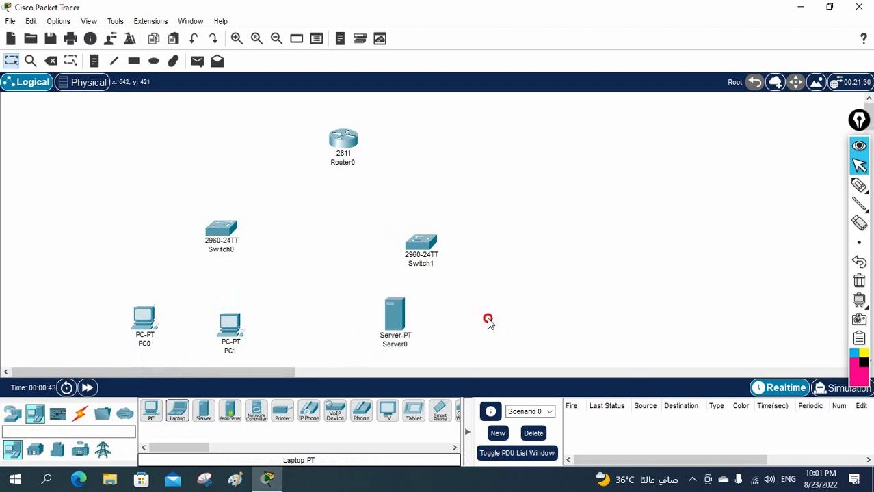
{"action": "left_click", "coordinate": [489, 320]}
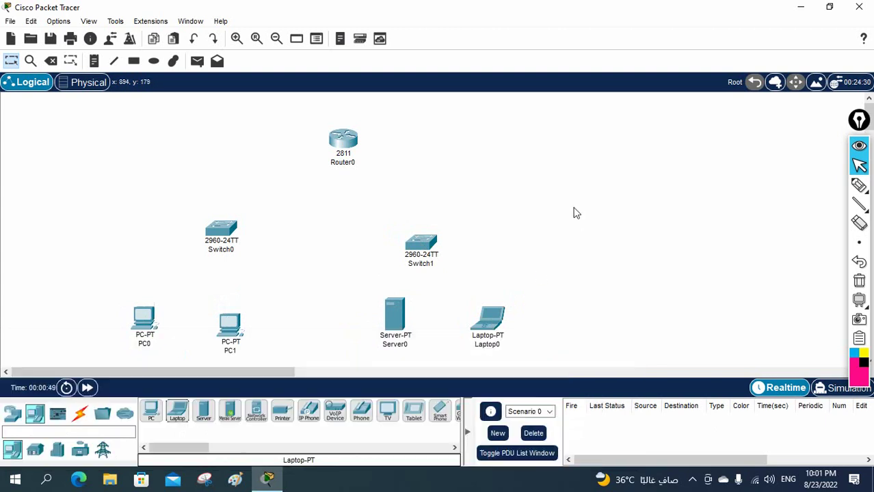
Connect the router to Switch0 and to Switch1 with automatically chosen cables.
{"action": "left_click", "coordinate": [80, 413]}
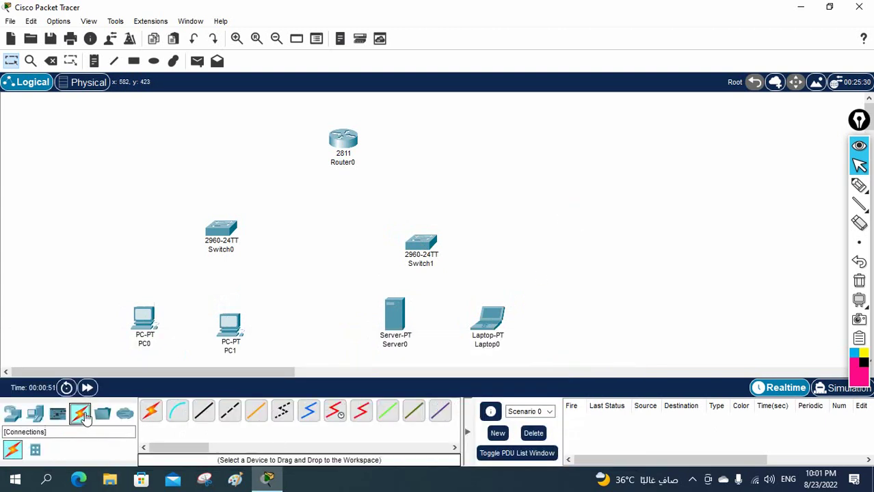
{"action": "left_click", "coordinate": [150, 413]}
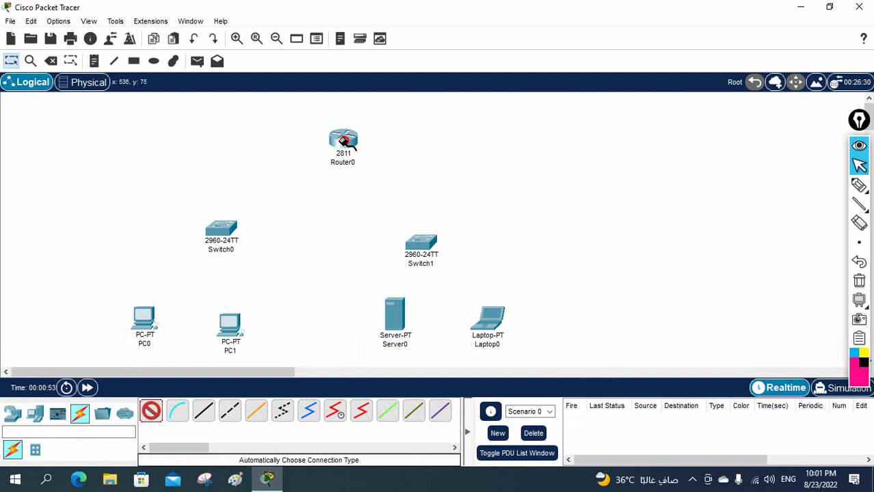
{"action": "left_click", "coordinate": [218, 233]}
{"action": "left_click", "coordinate": [345, 144]}
{"action": "left_click", "coordinate": [342, 140]}
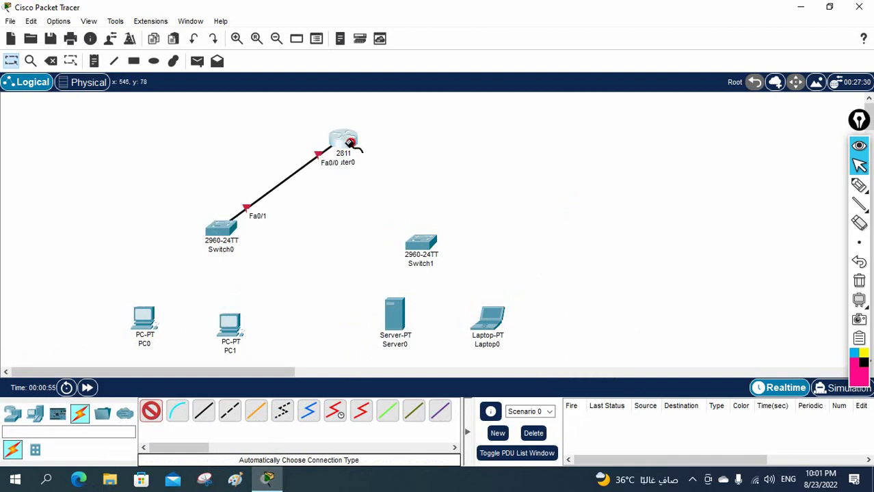
{"action": "left_click", "coordinate": [419, 243]}
Connect Switch0 to PC0 and PC1 with automatically chosen cables.
{"action": "left_click", "coordinate": [222, 234]}
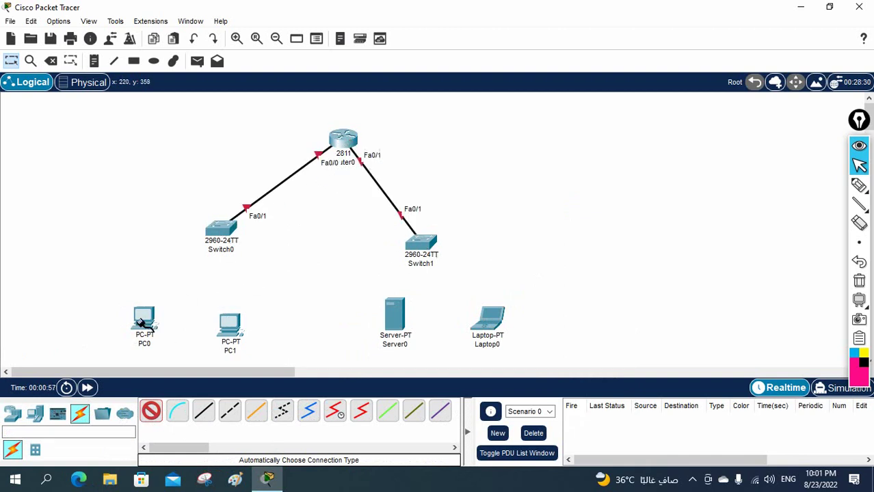
{"action": "left_click", "coordinate": [145, 321]}
{"action": "left_click", "coordinate": [225, 236]}
{"action": "left_click", "coordinate": [231, 327]}
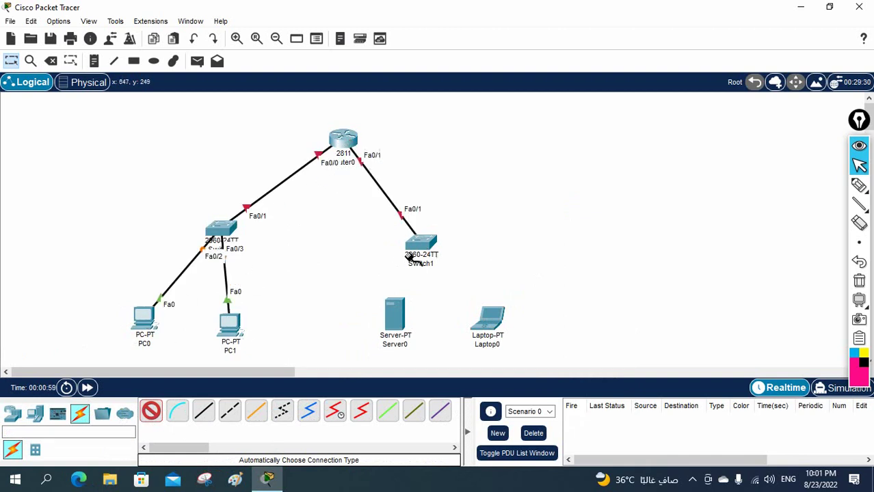
Connect Switch1 to Server0 and Laptop0 with automatically chosen cables, and nudge Switch1 slightly upward.
{"action": "left_click", "coordinate": [424, 245]}
{"action": "left_click", "coordinate": [397, 299]}
{"action": "left_click", "coordinate": [422, 245]}
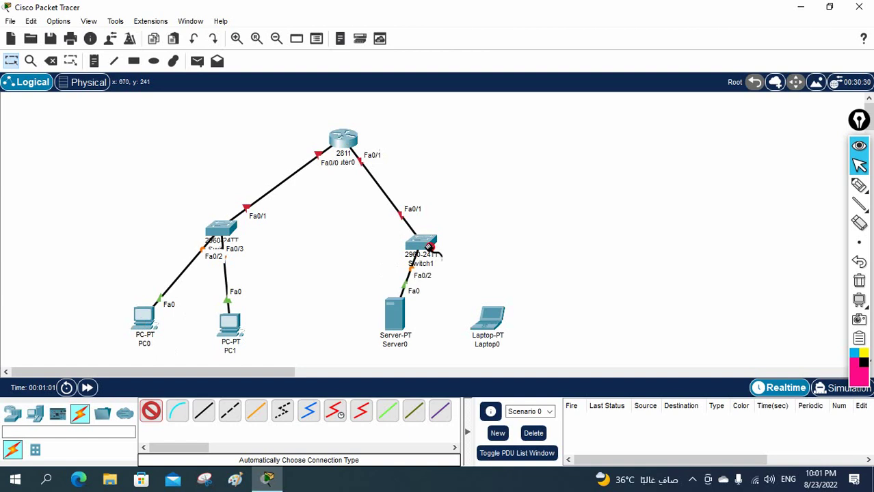
{"action": "left_click", "coordinate": [489, 320]}
{"action": "key", "text": "Escape"}
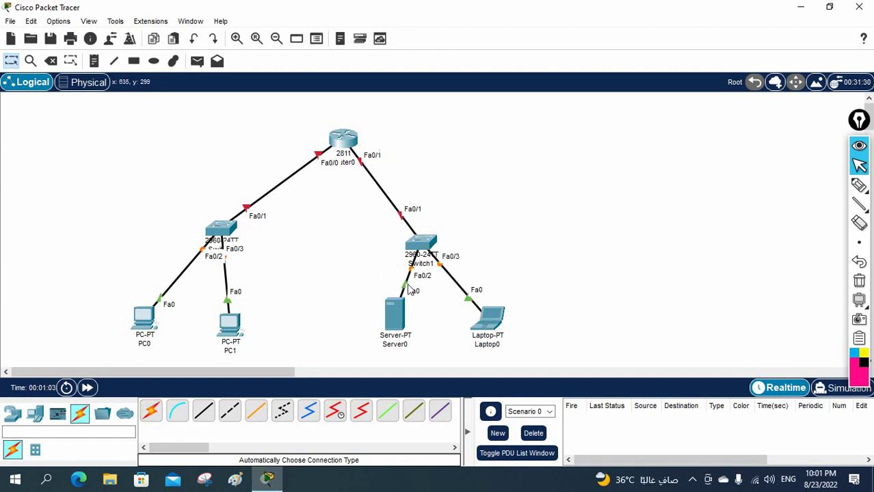
{"action": "left_click_drag", "start_coordinate": [433, 250], "coordinate": [432, 247]}
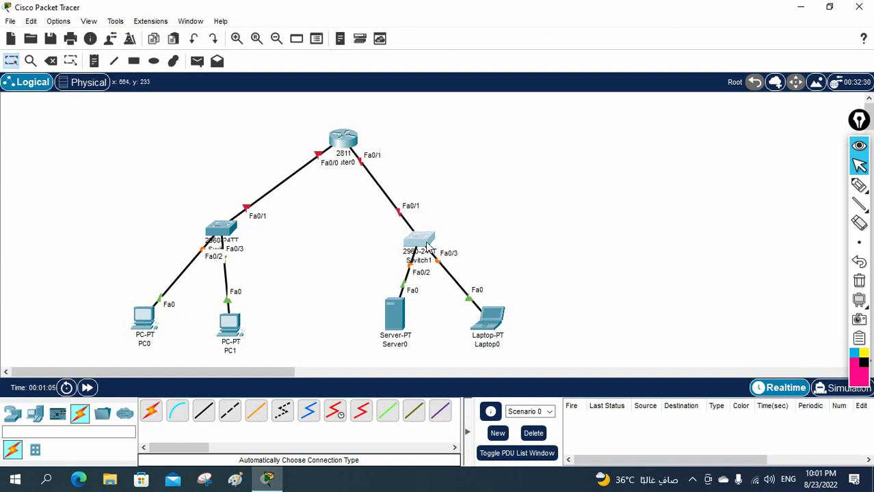
Rename the router as R1, Switch0 as SW1 and Switch1 as SW2.
{"action": "left_click", "coordinate": [347, 164]}
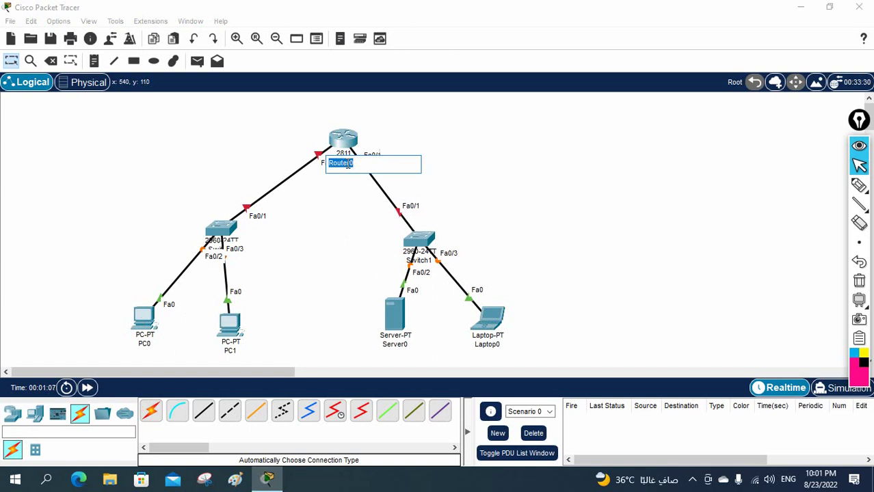
{"action": "type", "text": "R1"}
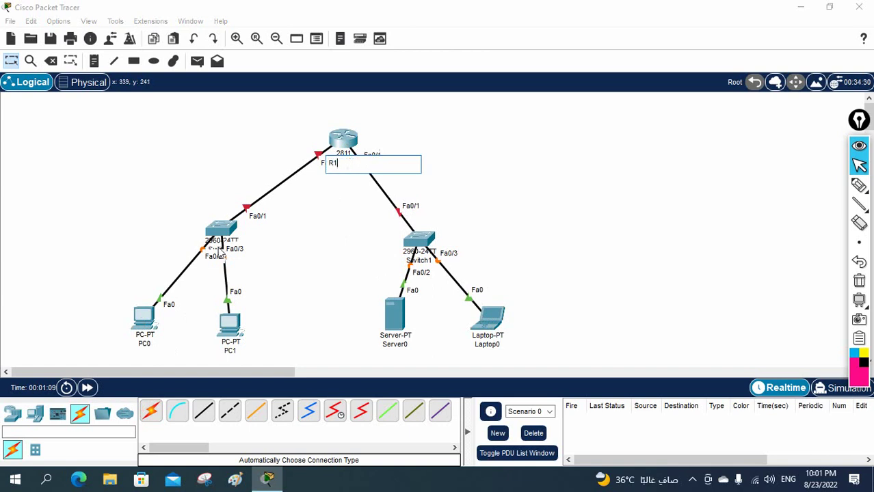
{"action": "left_click", "coordinate": [219, 251]}
{"action": "type", "text": "SW"}
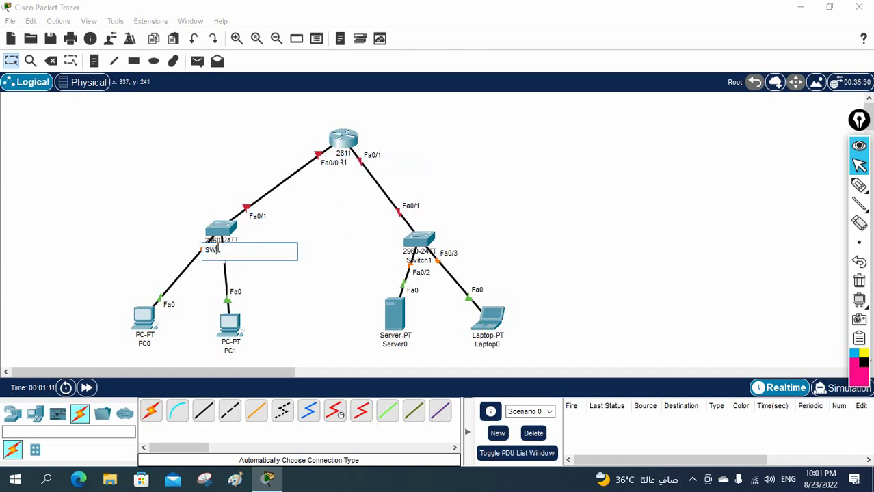
{"action": "type", "text": "1"}
{"action": "left_click", "coordinate": [418, 260]}
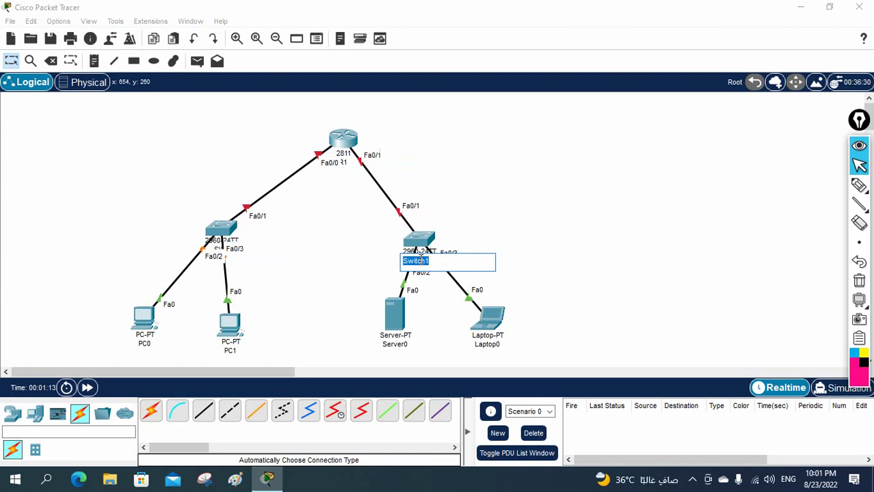
{"action": "type", "text": "SW2"}
{"action": "key", "text": "Return"}
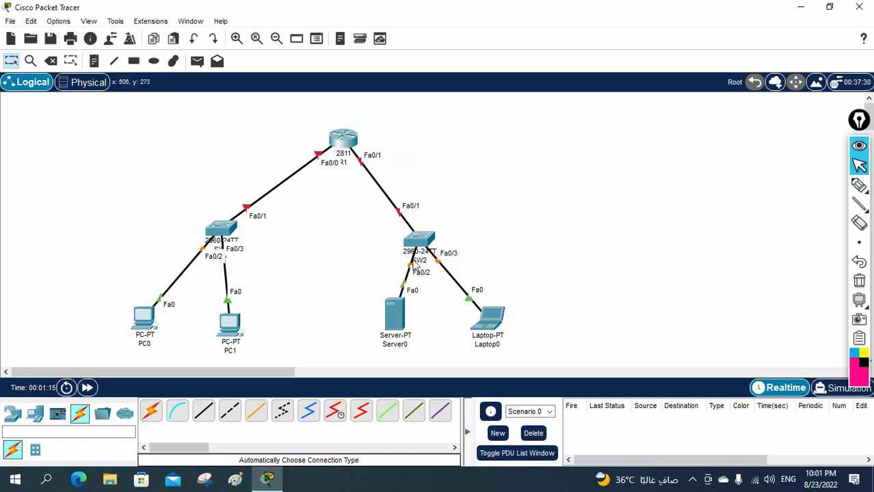
Rearrange SW1, PC0 and PC1 so the switch sits higher and the PCs spread out on either side below it.
{"action": "left_click_drag", "start_coordinate": [148, 318], "coordinate": [136, 289]}
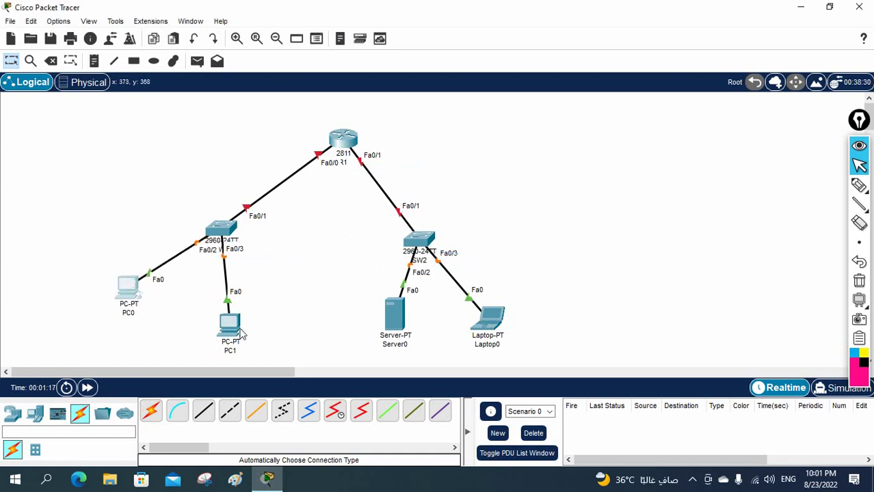
{"action": "left_click_drag", "start_coordinate": [241, 333], "coordinate": [291, 282]}
{"action": "left_click_drag", "start_coordinate": [130, 289], "coordinate": [119, 266]}
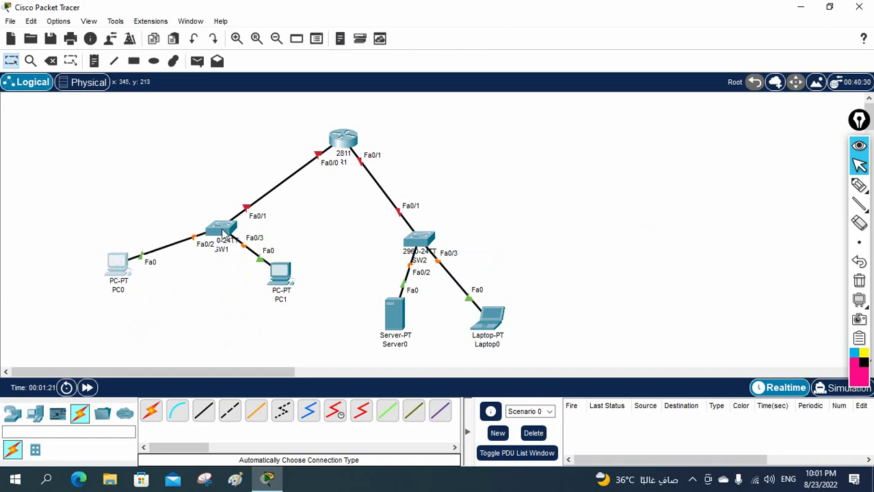
{"action": "mouse_move", "coordinate": [222, 234]}
{"action": "left_mouse_down"}
{"action": "mouse_move", "coordinate": [193, 212]}
{"action": "mouse_move", "coordinate": [196, 282]}
{"action": "mouse_move", "coordinate": [181, 152]}
{"action": "mouse_move", "coordinate": [179, 187]}
{"action": "left_mouse_up"}
{"action": "left_click_drag", "start_coordinate": [118, 261], "coordinate": [73, 260]}
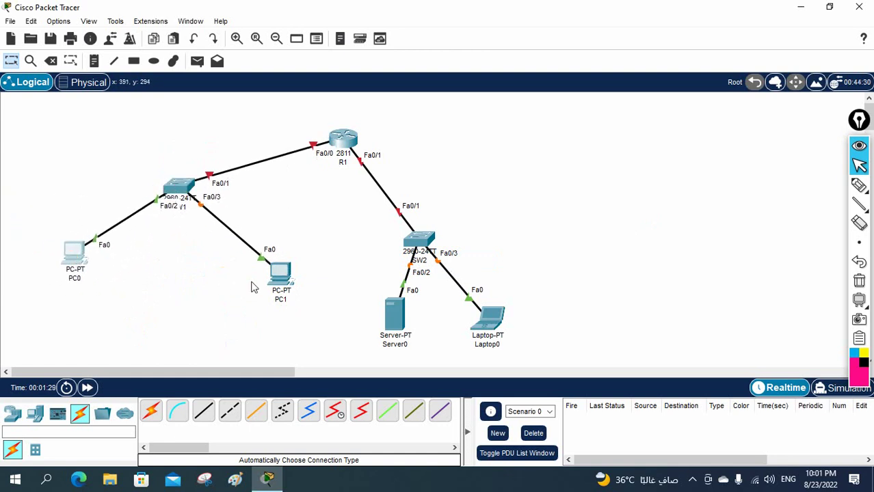
{"action": "left_click_drag", "start_coordinate": [282, 276], "coordinate": [226, 261]}
Move SW2 up to SW1's height and spread Server0 and Laptop0 apart below it.
{"action": "left_click_drag", "start_coordinate": [424, 243], "coordinate": [445, 185]}
{"action": "left_click_drag", "start_coordinate": [389, 325], "coordinate": [352, 280]}
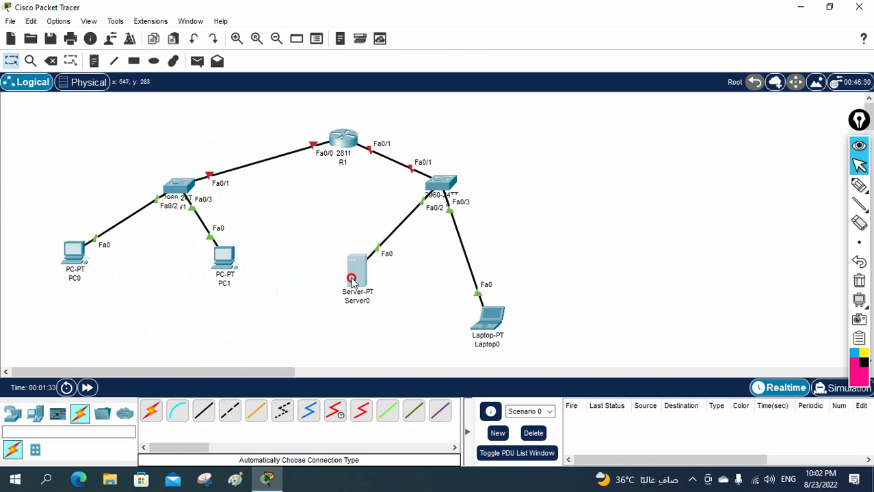
{"action": "left_click_drag", "start_coordinate": [491, 318], "coordinate": [544, 277]}
Add the note 192.168.1.1 beside R1's Fa0/0 port and the note 192.168.2.1 beside its Fa0/1 port.
{"action": "left_click", "coordinate": [93, 61]}
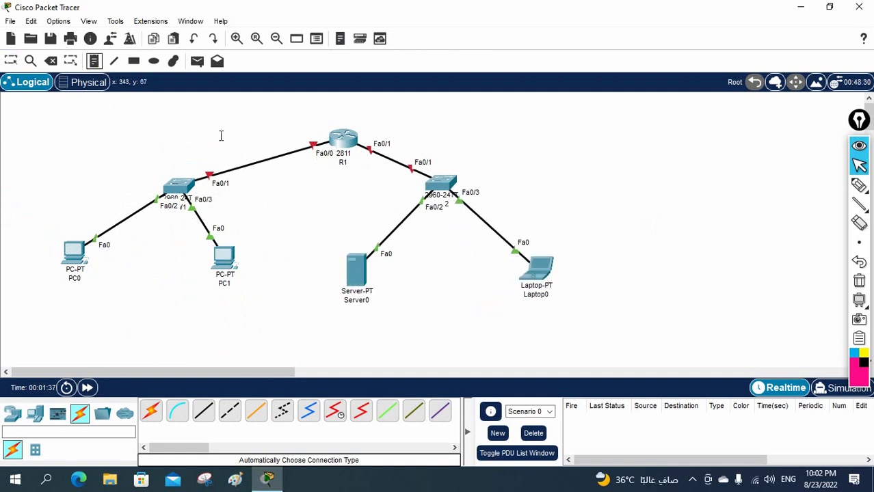
{"action": "left_click", "coordinate": [273, 123]}
{"action": "type", "text": "1"}
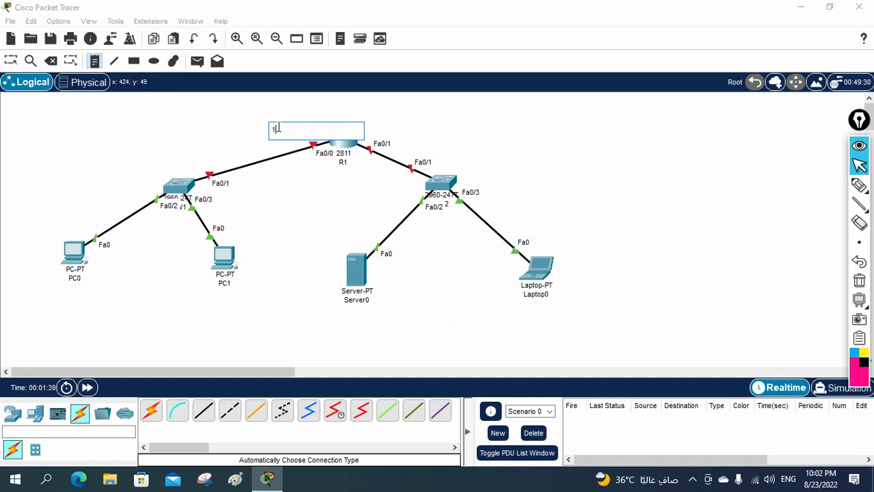
{"action": "type", "text": "92.168.1.1"}
{"action": "left_click", "coordinate": [409, 130]}
{"action": "type", "text": "19"}
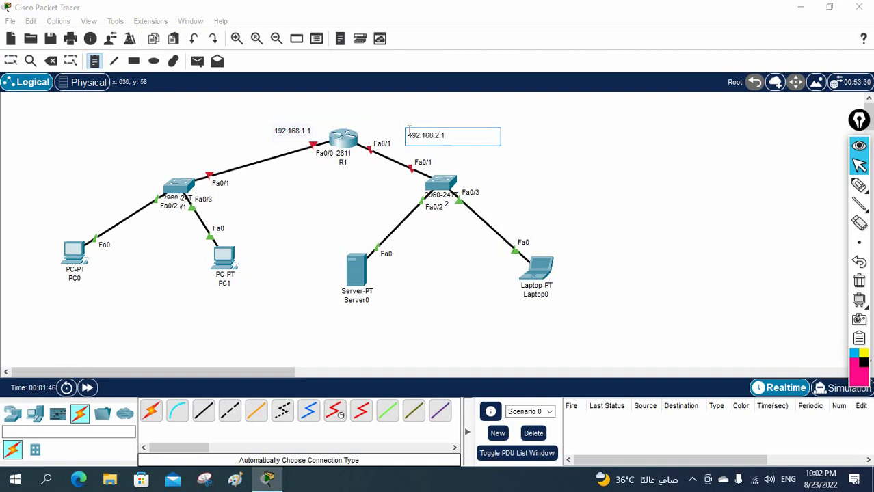
{"action": "left_click", "coordinate": [116, 130]}
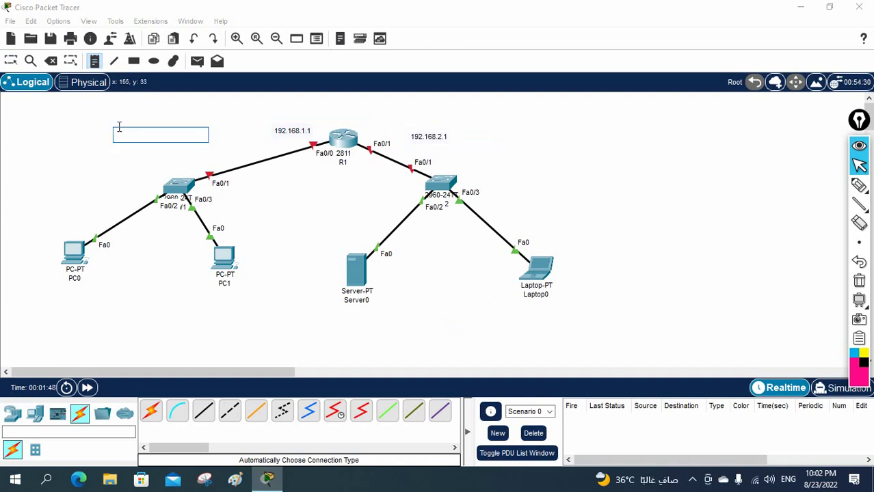
Move SW1 slightly closer to R1 and PC1 slightly farther from PC0.
{"action": "left_click", "coordinate": [11, 61]}
{"action": "left_click_drag", "start_coordinate": [172, 194], "coordinate": [194, 187]}
{"action": "left_click_drag", "start_coordinate": [223, 267], "coordinate": [255, 268]}
Rename PC0 as 192.168.1.2 and copy that label text.
{"action": "left_click", "coordinate": [74, 278]}
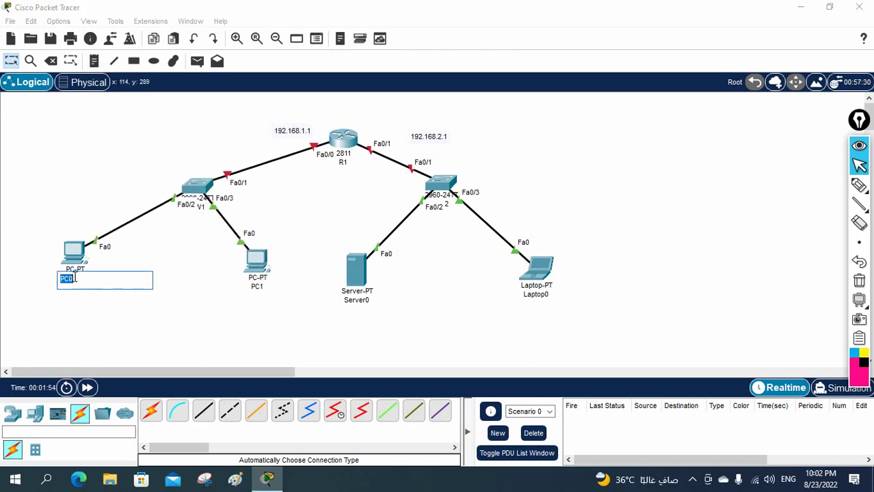
{"action": "type", "text": "192.168.1.2"}
{"action": "triple_click", "coordinate": [75, 275]}
{"action": "key", "text": "ctrl+c"}
Give the PC labelled 192.168.1.2 the static IPv4 address 192.168.1.2, subnet mask 255.255.255.0 and default gateway 192.168.1.1.
{"action": "left_click", "coordinate": [73, 253]}
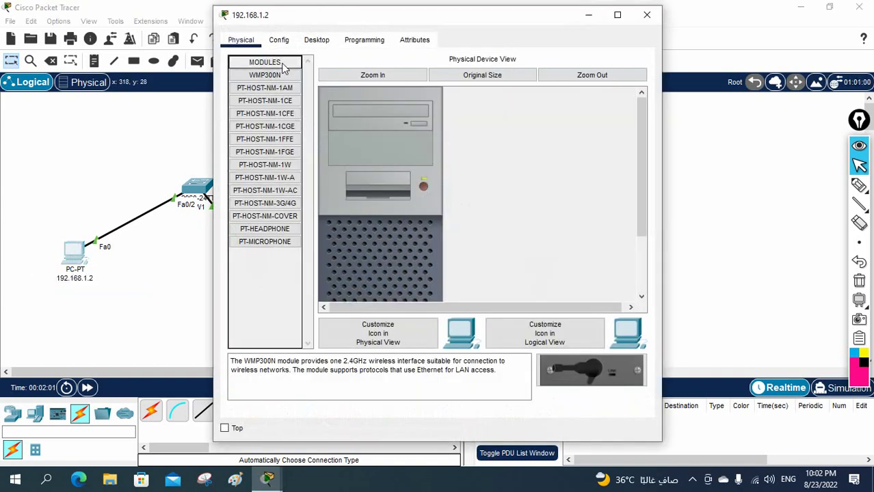
{"action": "left_click", "coordinate": [317, 40]}
{"action": "left_click", "coordinate": [264, 112]}
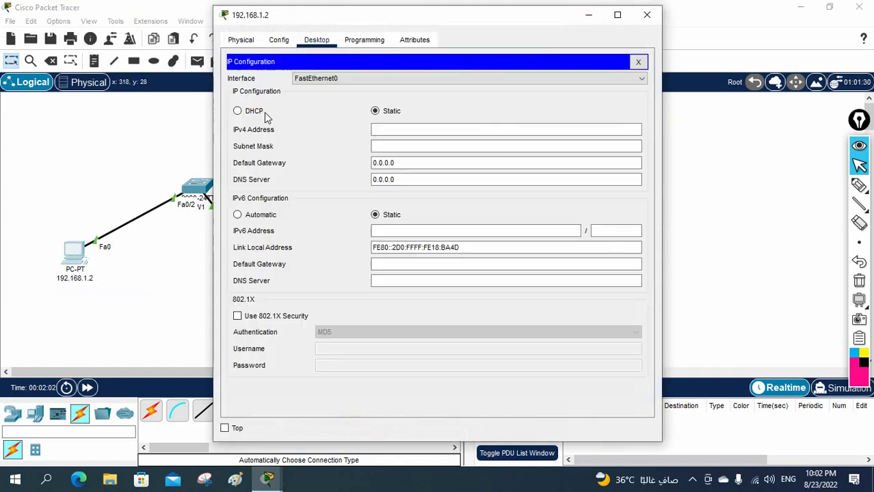
{"action": "left_click", "coordinate": [379, 128]}
{"action": "type", "text": "192.168.1.2"}
{"action": "left_click", "coordinate": [389, 146]}
{"action": "left_click_drag", "start_coordinate": [409, 162], "coordinate": [322, 176]}
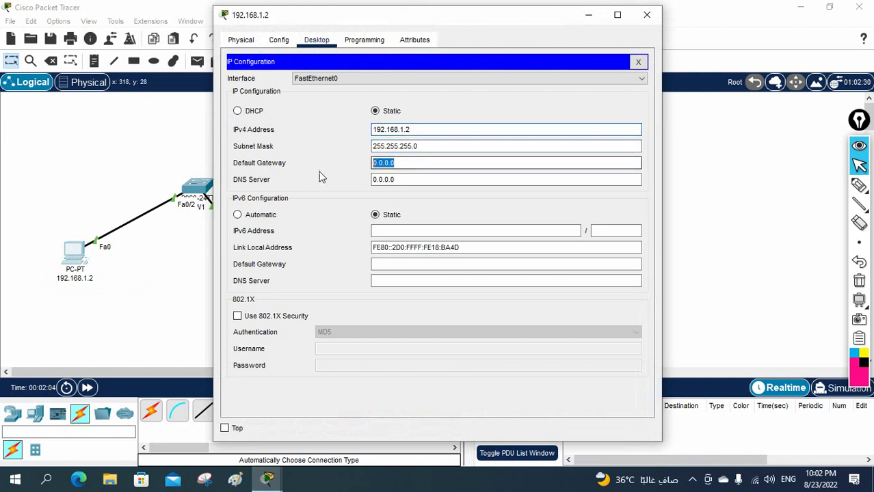
{"action": "type", "text": "192.168.1.2"}
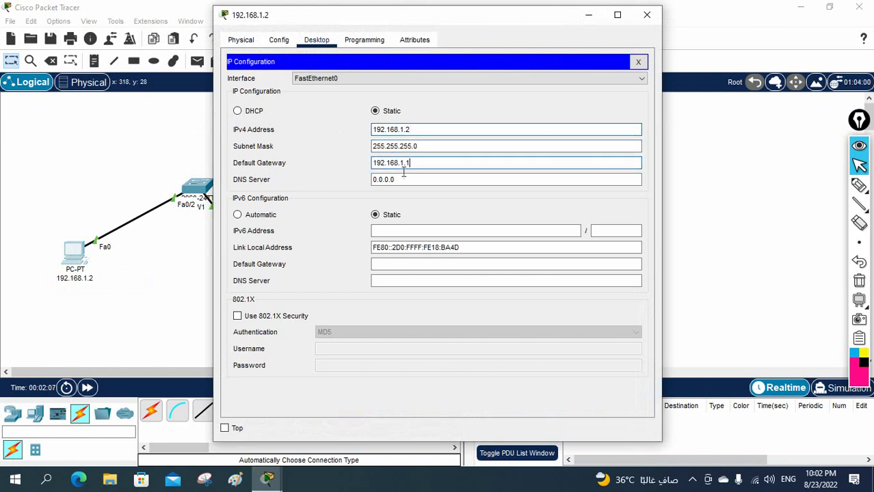
Close the first PC's configuration, then rename PC1 as 192.168.1.3 and copy that label text.
{"action": "left_click", "coordinate": [638, 62]}
{"action": "left_click", "coordinate": [647, 14]}
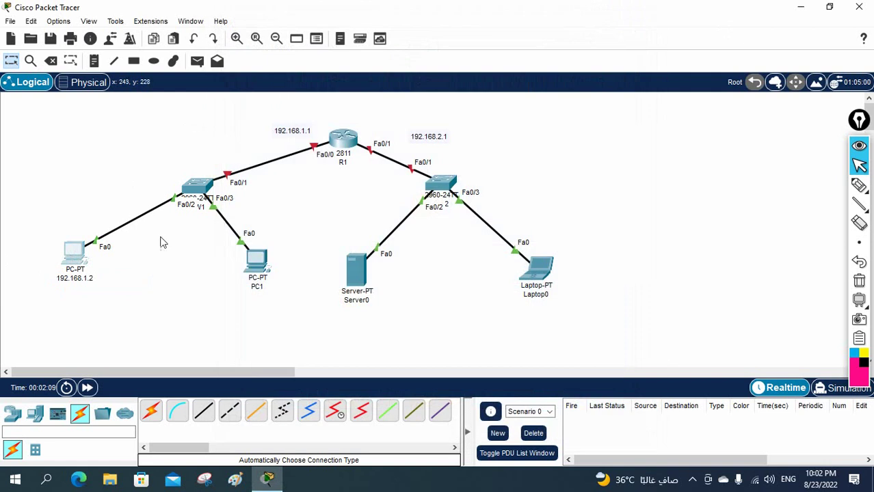
{"action": "double_click", "coordinate": [258, 286]}
{"action": "key", "text": "ctrl+v"}
{"action": "type", "text": "3"}
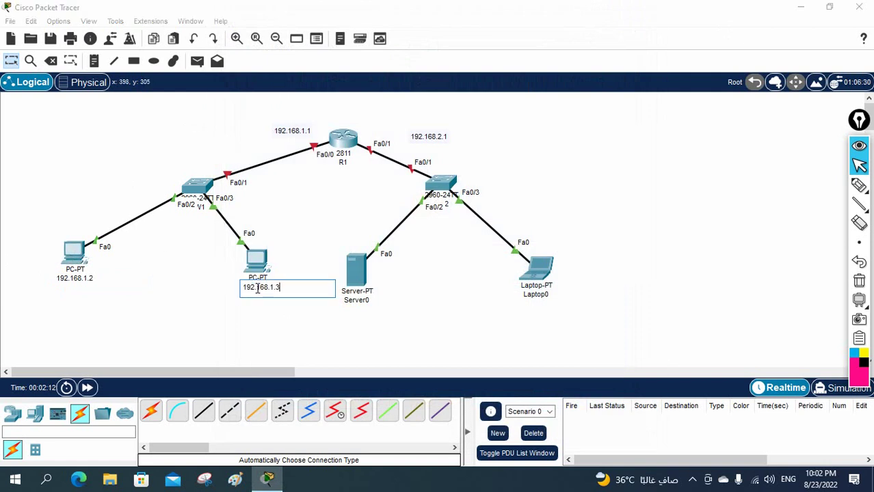
{"action": "key", "text": "ctrl+a"}
{"action": "key", "text": "ctrl+c"}
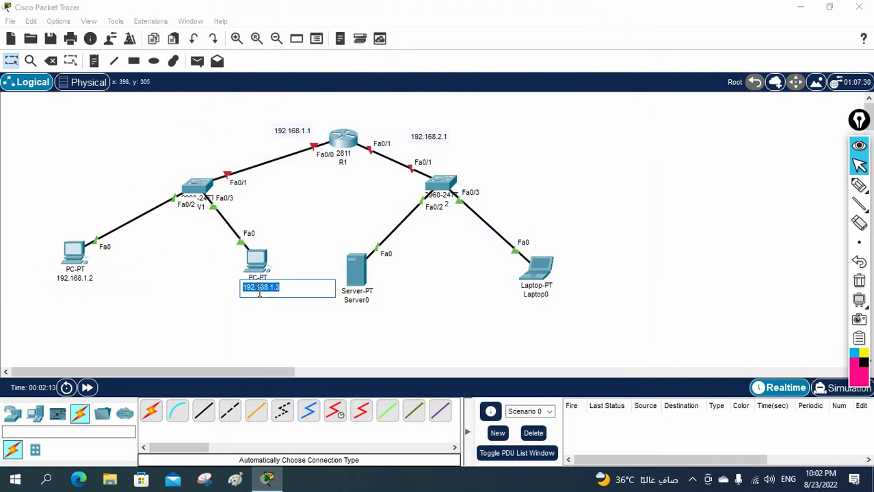
Give the PC labelled 192.168.1.3 the static IPv4 address 192.168.1.3, subnet mask 255.255.255.0 and default gateway 192.168.1.1.
{"action": "left_click", "coordinate": [264, 257]}
{"action": "left_click", "coordinate": [316, 41]}
{"action": "left_click", "coordinate": [280, 89]}
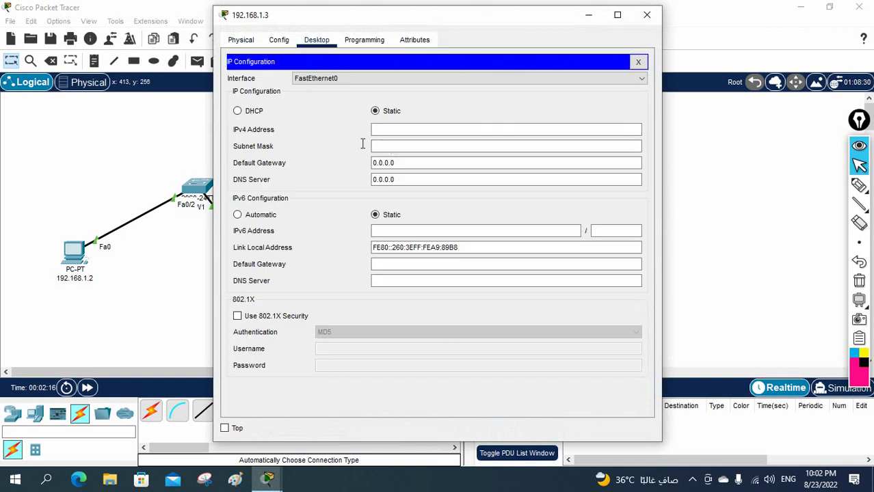
{"action": "left_click", "coordinate": [396, 130]}
{"action": "key", "text": "ctrl+v"}
{"action": "left_click", "coordinate": [390, 144]}
{"action": "left_click", "coordinate": [400, 160]}
{"action": "left_click_drag", "start_coordinate": [400, 159], "coordinate": [363, 162]}
{"action": "key", "text": "ctrl+v"}
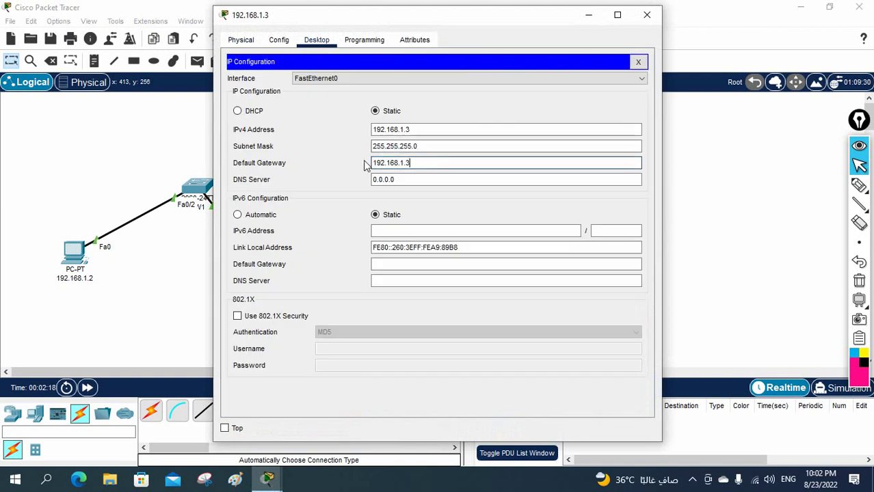
{"action": "type", "text": "1"}
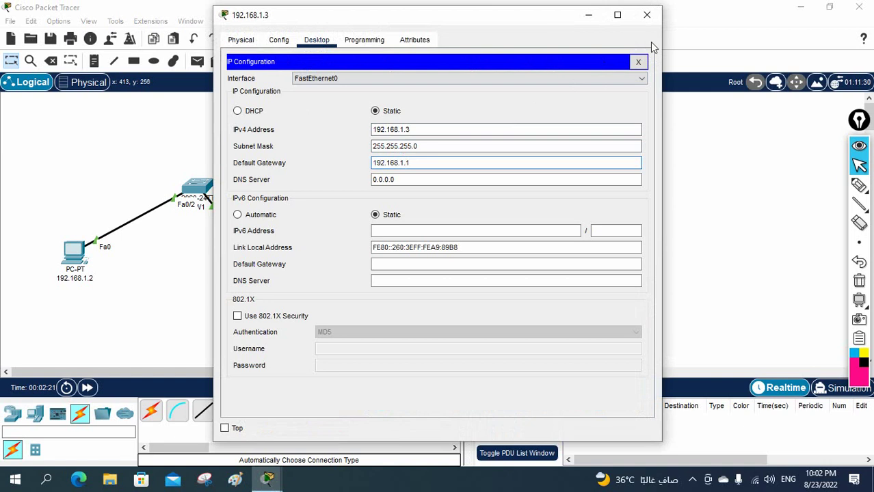
{"action": "left_click", "coordinate": [647, 14]}
Rename Server0 as 192.168.2.2 and copy that label text.
{"action": "left_click", "coordinate": [361, 301]}
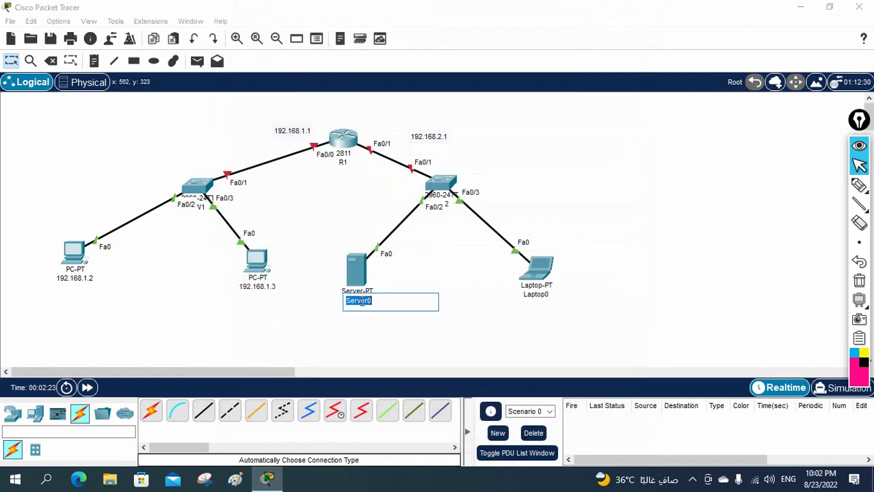
{"action": "key", "text": "ctrl+v"}
{"action": "double_click", "coordinate": [363, 300]}
{"action": "key", "text": "ctrl+c"}
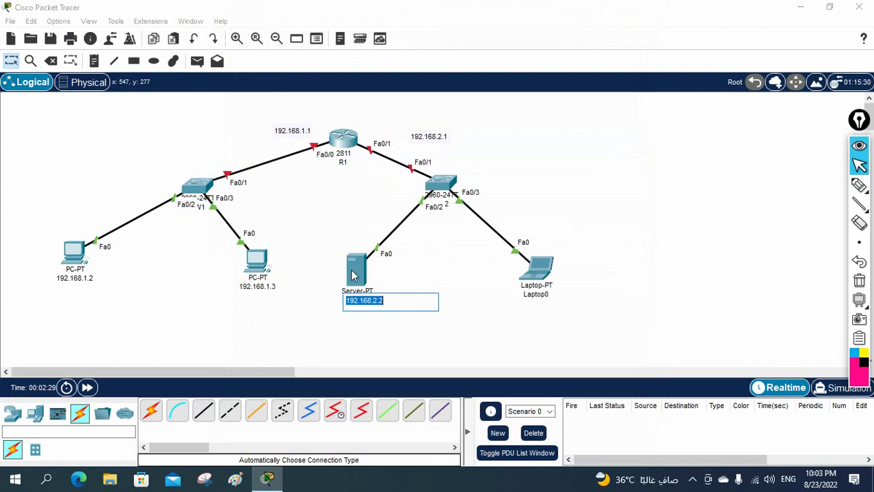
Give the server the static IPv4 address 192.168.2.2, subnet mask 255.255.255.0 and default gateway 192.168.2.1.
{"action": "left_click", "coordinate": [355, 277]}
{"action": "left_click", "coordinate": [360, 40]}
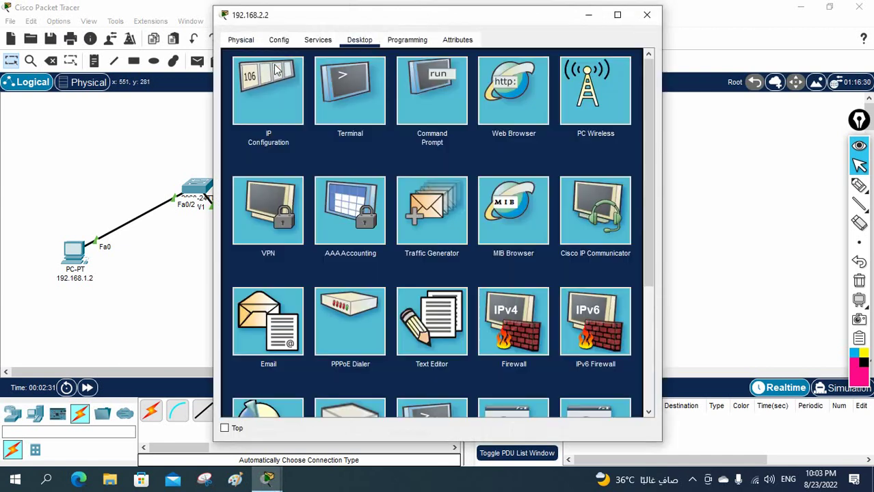
{"action": "left_click", "coordinate": [268, 89]}
{"action": "left_click", "coordinate": [415, 116]}
{"action": "key", "text": "ctrl+v"}
{"action": "key", "text": "Tab"}
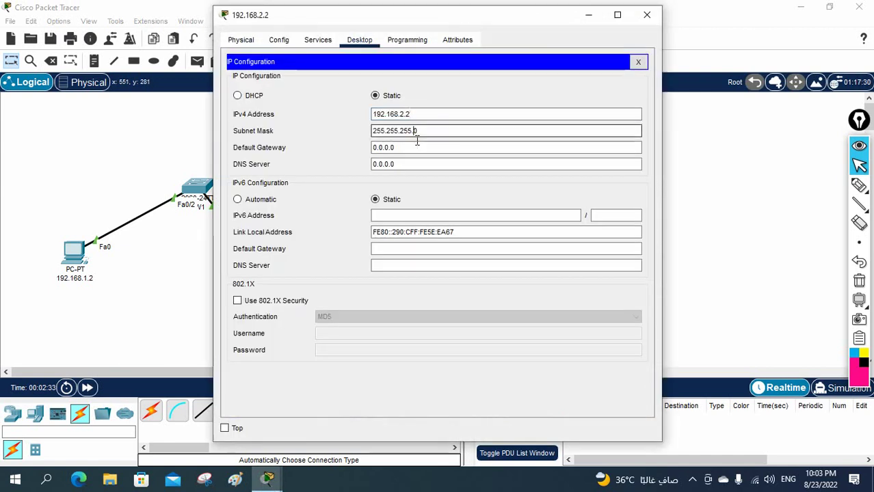
{"action": "key", "text": "Tab"}
{"action": "key", "text": "ctrl+v"}
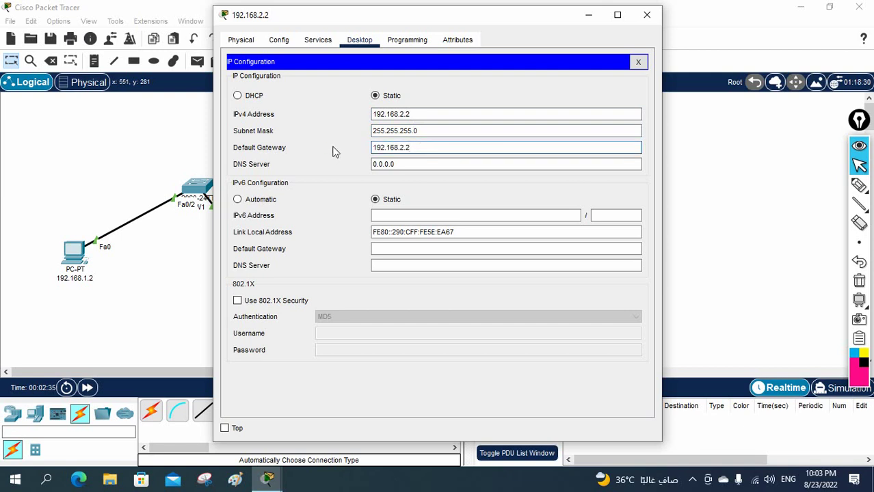
{"action": "type", "text": "1"}
{"action": "left_click", "coordinate": [646, 14]}
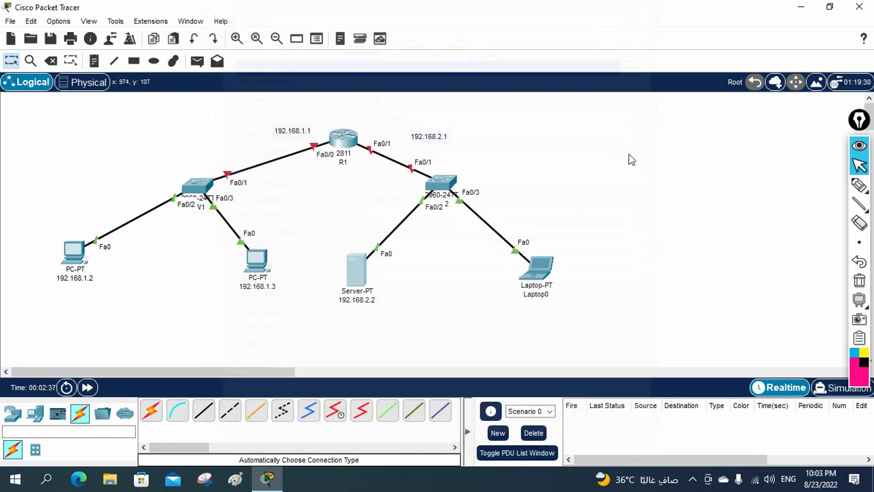
Rename Laptop0 as 192.168.2.3.
{"action": "left_click", "coordinate": [532, 294]}
{"action": "key", "text": "ctrl+v"}
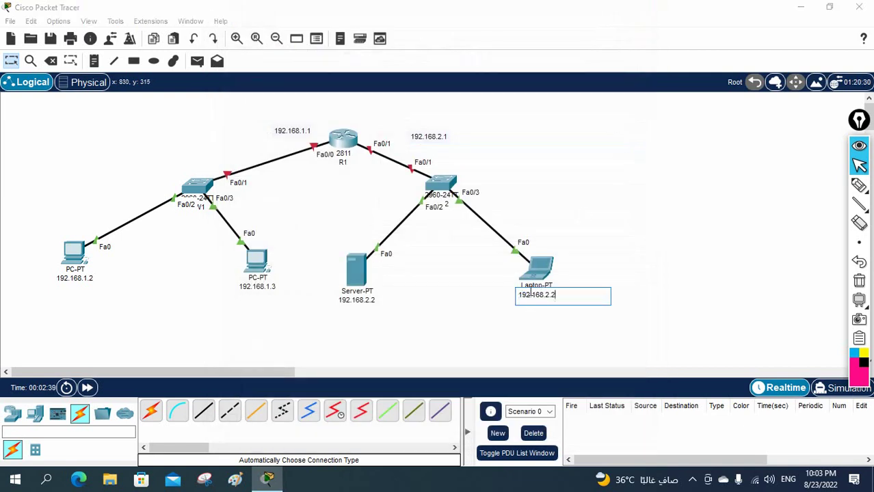
{"action": "key", "text": "BackSpace"}
Give the laptop the static IPv4 address 192.168.2.3, subnet mask 255.255.255.0 and default gateway 192.168.2.1.
{"action": "double_click", "coordinate": [540, 267]}
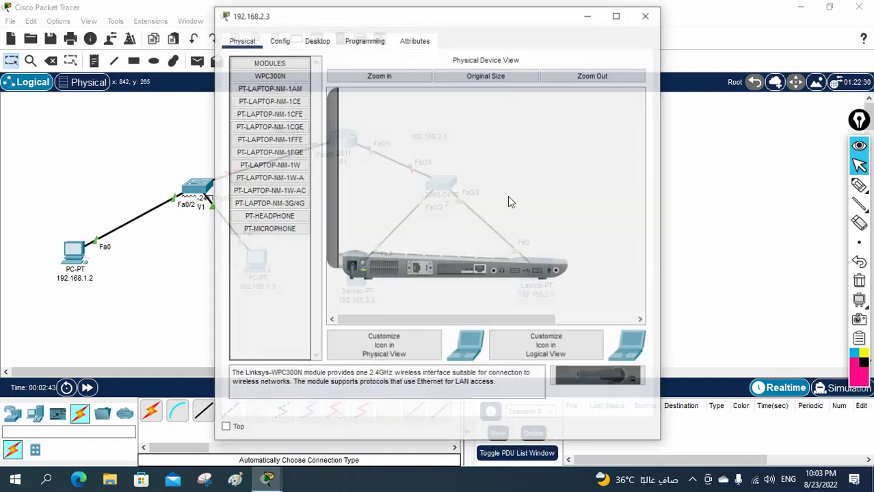
{"action": "left_click", "coordinate": [318, 43]}
{"action": "left_click", "coordinate": [296, 88]}
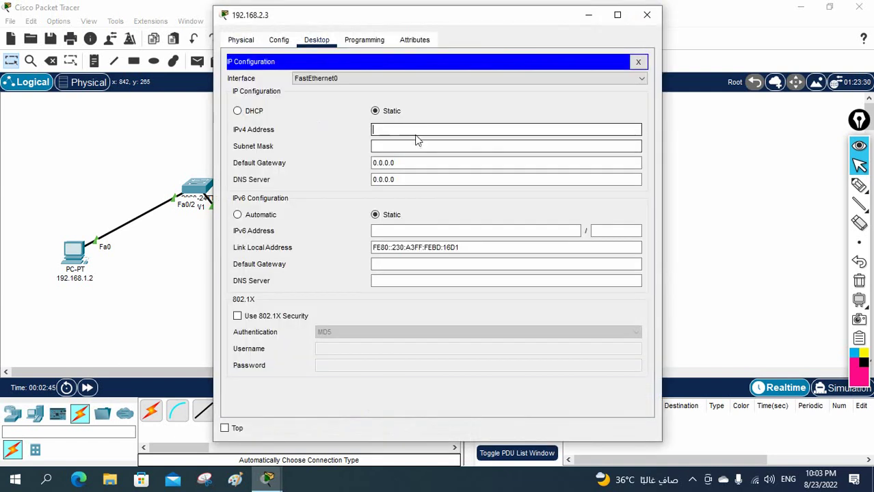
{"action": "type", "text": "192.168.2.3"}
{"action": "key", "text": "Tab"}
{"action": "key", "text": "Tab"}
{"action": "type", "text": "192.168.2.3"}
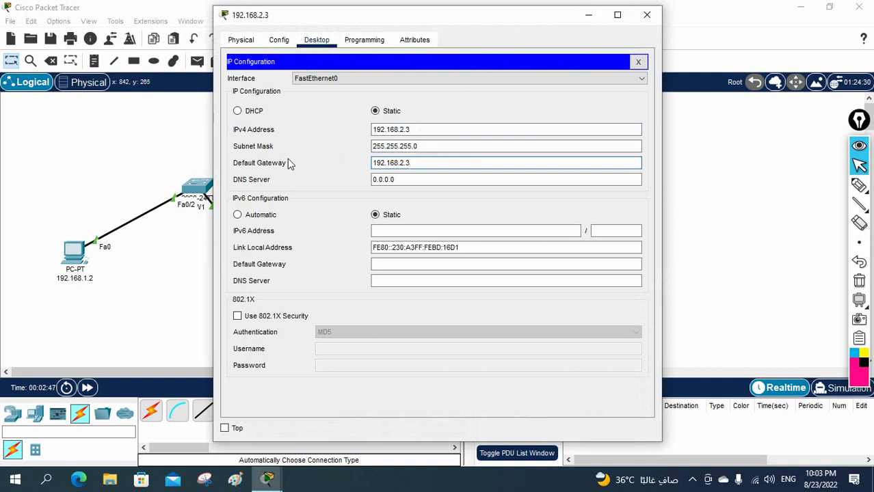
{"action": "left_click", "coordinate": [647, 16]}
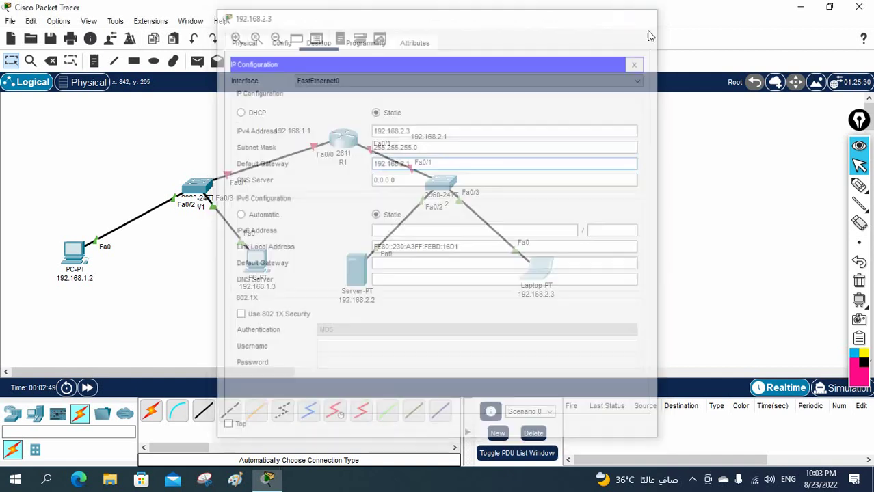
Shift the laptop and the PC labelled 192.168.1.3 slightly away from their switches.
{"action": "left_click_drag", "start_coordinate": [544, 281], "coordinate": [548, 285]}
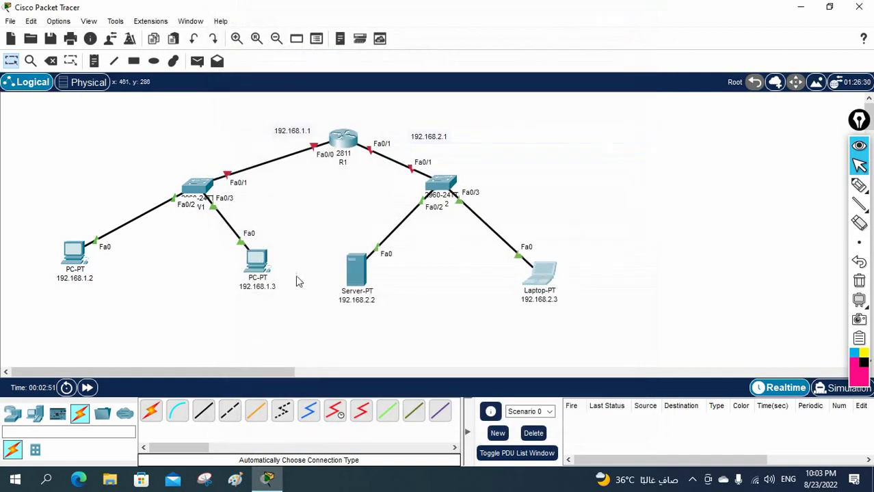
{"action": "left_click_drag", "start_coordinate": [258, 277], "coordinate": [261, 281]}
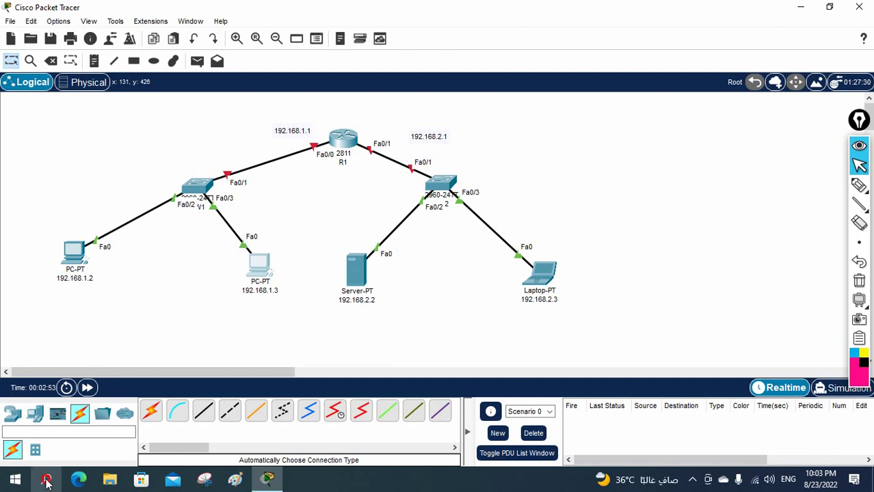
Open a blank Notepad document and move its window aside so most of the network diagram can be seen.
{"action": "left_click", "coordinate": [46, 480]}
{"action": "left_click", "coordinate": [129, 400]}
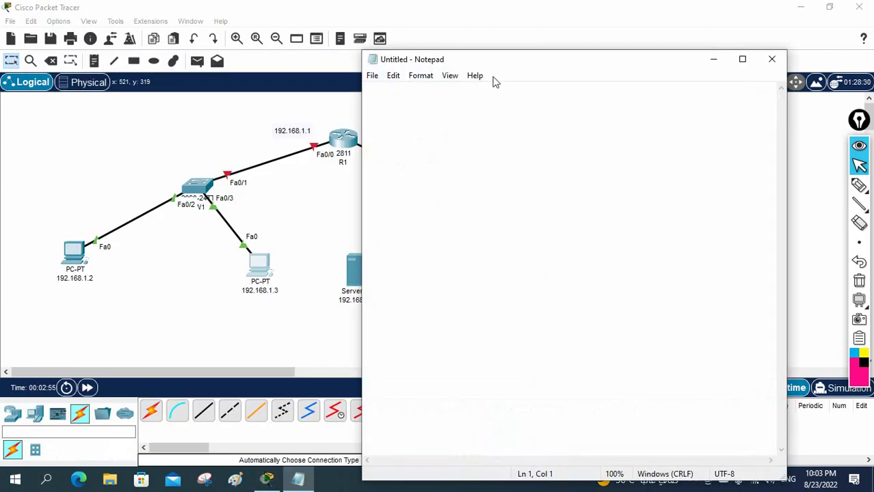
{"action": "left_click_drag", "start_coordinate": [513, 60], "coordinate": [654, 74]}
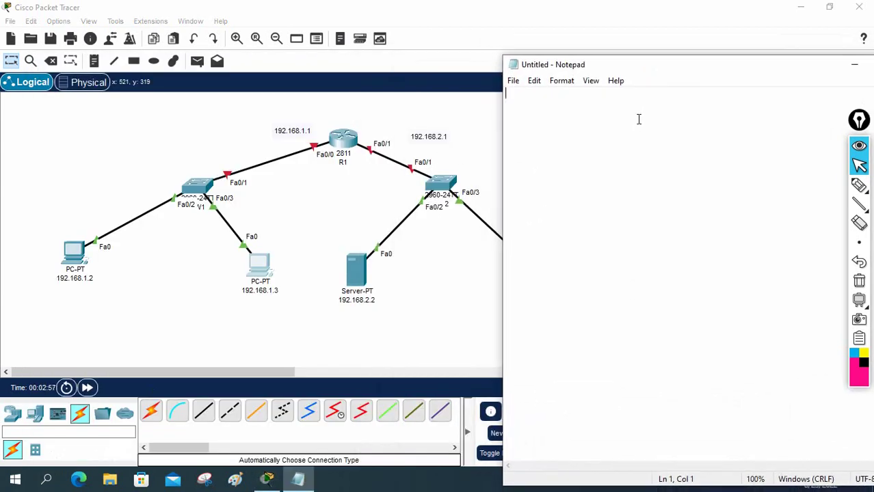
Write the heading lines "!Implementing Small Network Setup:" and "!R1 Configuraiton:" with a blank line between them.
{"action": "type", "text": "!"}
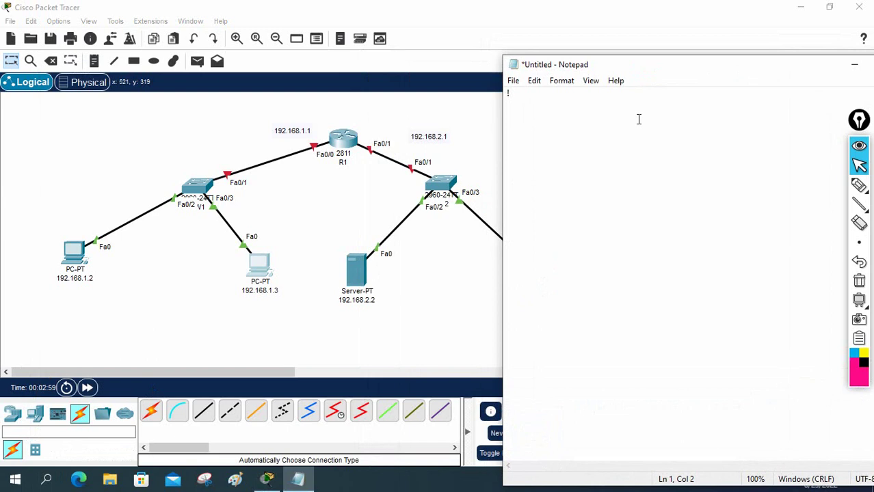
{"action": "type", "text": "Implementing "}
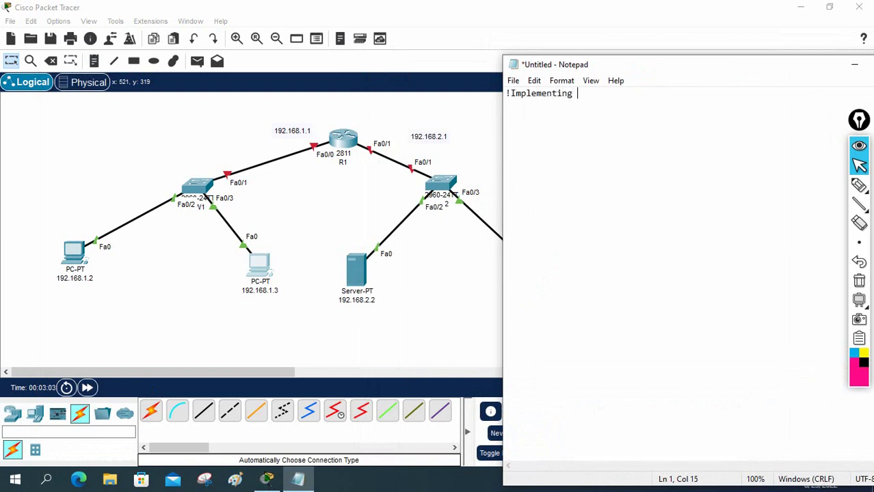
{"action": "type", "text": "Small Network Set"}
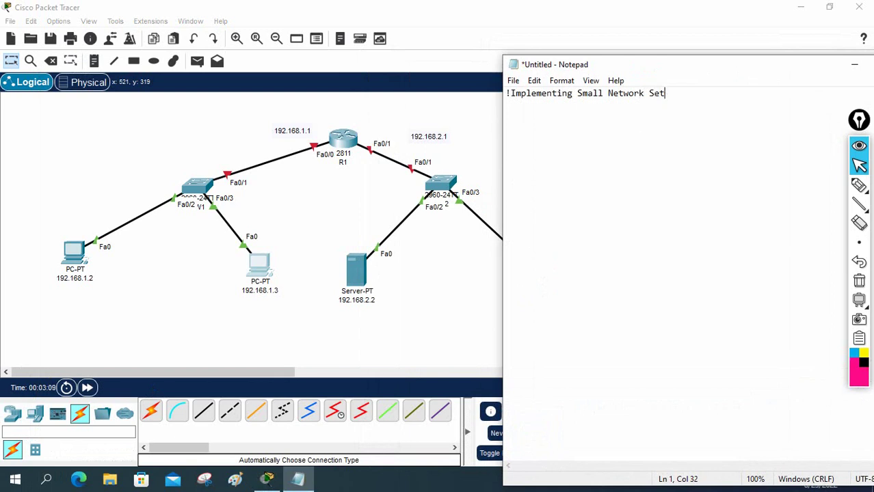
{"action": "key", "text": "Return"}
{"action": "key", "text": "BackSpace"}
{"action": "key", "text": "BackSpace"}
{"action": "type", "text": "1 Configuraiton:"}
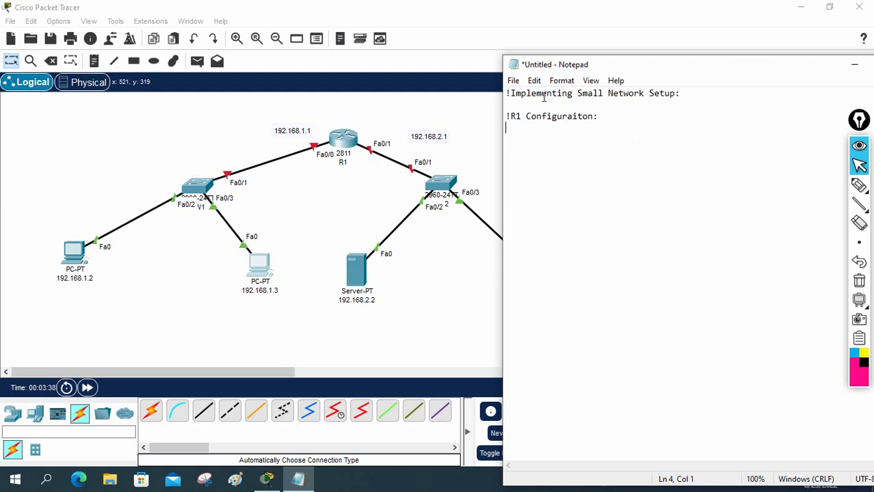
Shorten the word "Implementing" in the first heading to "Implemen".
{"action": "left_click_drag", "start_coordinate": [576, 94], "coordinate": [547, 92]}
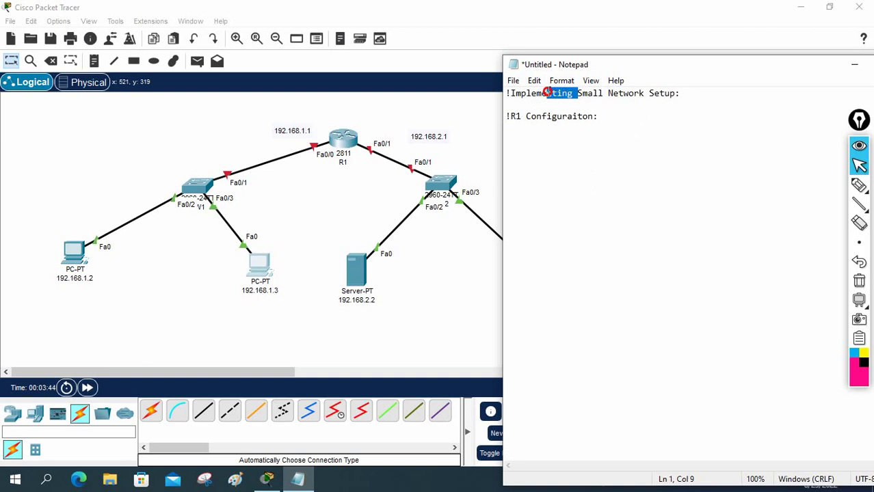
{"action": "left_click_drag", "start_coordinate": [547, 92], "coordinate": [552, 93]}
{"action": "key", "text": "Delete"}
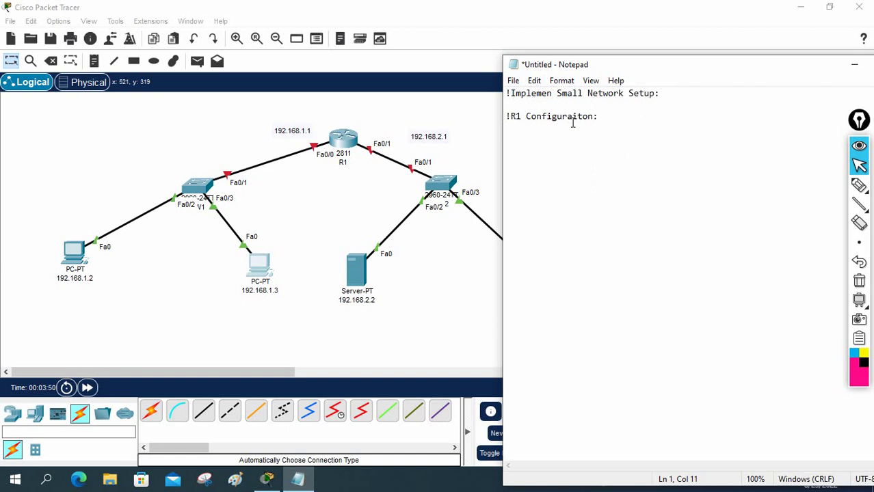
Below the R1 heading, write the router commands "en", "config t" and "hostname R1" on separate lines.
{"action": "left_click", "coordinate": [609, 123]}
{"action": "key", "text": "Return"}
{"action": "type", "text": "en"}
{"action": "key", "text": "Return"}
{"action": "type", "text": "config t"}
{"action": "key", "text": "Return"}
{"action": "type", "text": "hostname "}
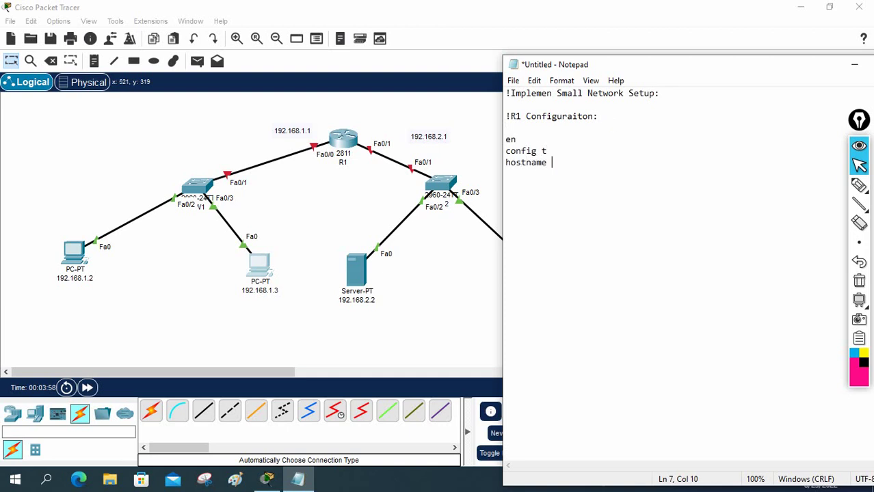
{"action": "type", "text": "R1"}
{"action": "key", "text": "Return"}
{"action": "key", "text": "Return"}
Add the first interface block with the lines "int f0/0", "ip add 192.168.1.1 255.255.255.0" and "no sh".
{"action": "type", "text": "int f0/0"}
{"action": "key", "text": "Return"}
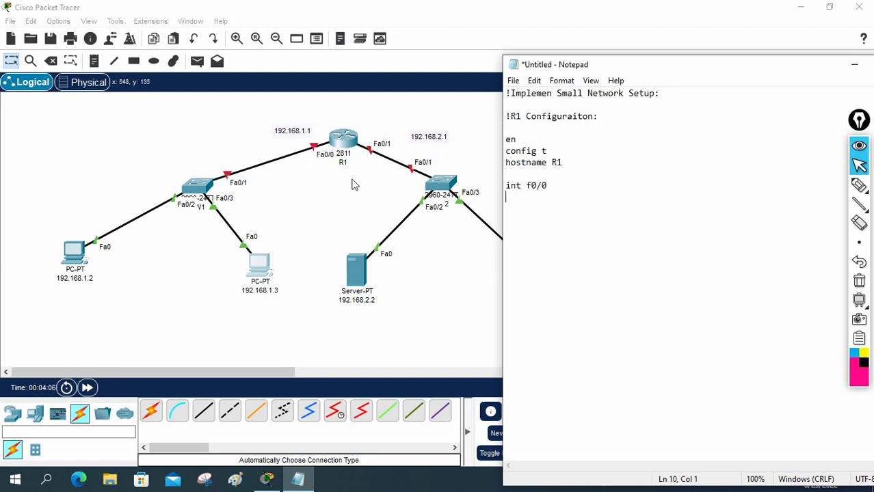
{"action": "type", "text": "ip add 192.168.1.1 "}
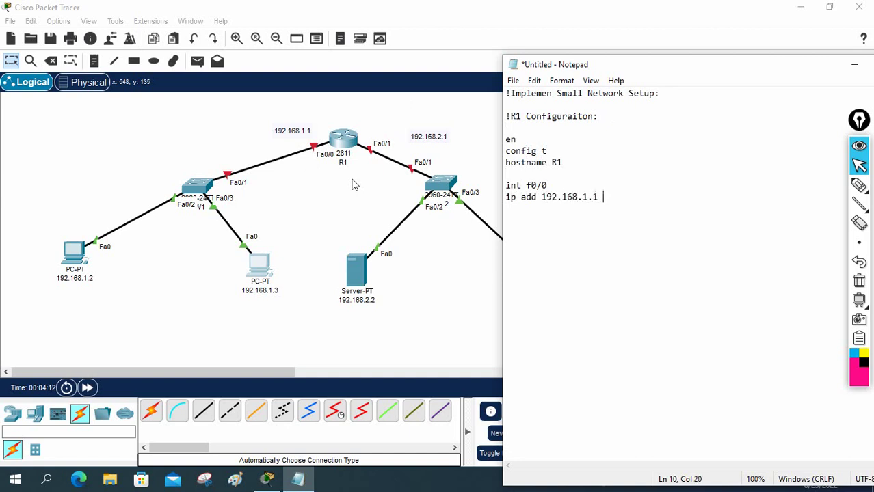
{"action": "type", "text": "255.255.255.0"}
{"action": "key", "text": "Return"}
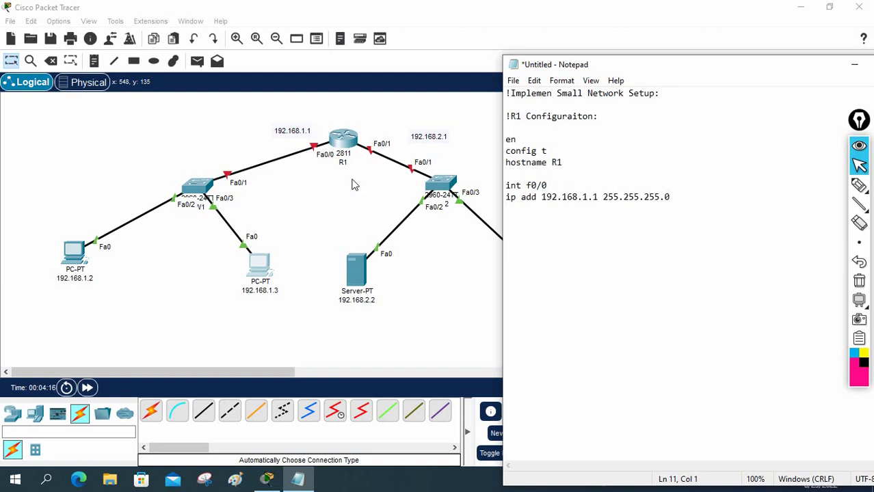
{"action": "type", "text": "no sh"}
{"action": "key", "text": "Return"}
{"action": "key", "text": "Return"}
Add a second interface block with the lines "int f0/0", "ip add 192.168.2.1 255.255.255.0" and "no sh".
{"action": "type", "text": "int f0/0"}
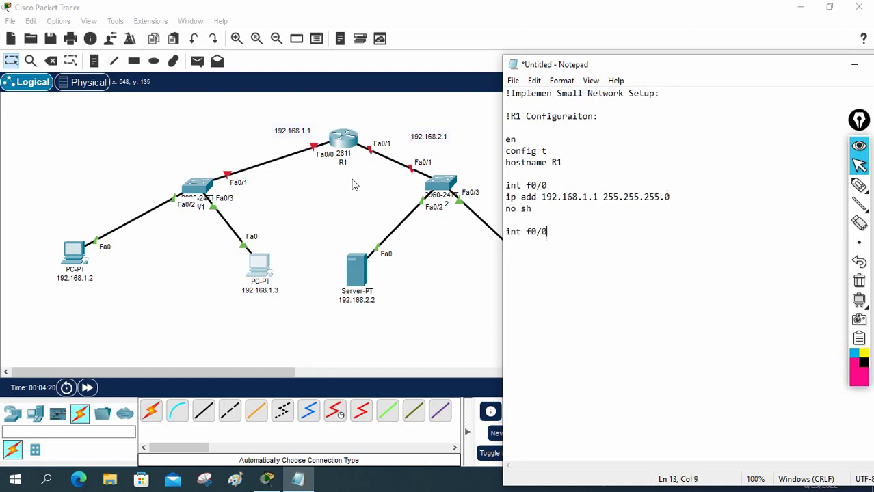
{"action": "key", "text": "Return"}
{"action": "type", "text": "ip add 192.168.2.1"}
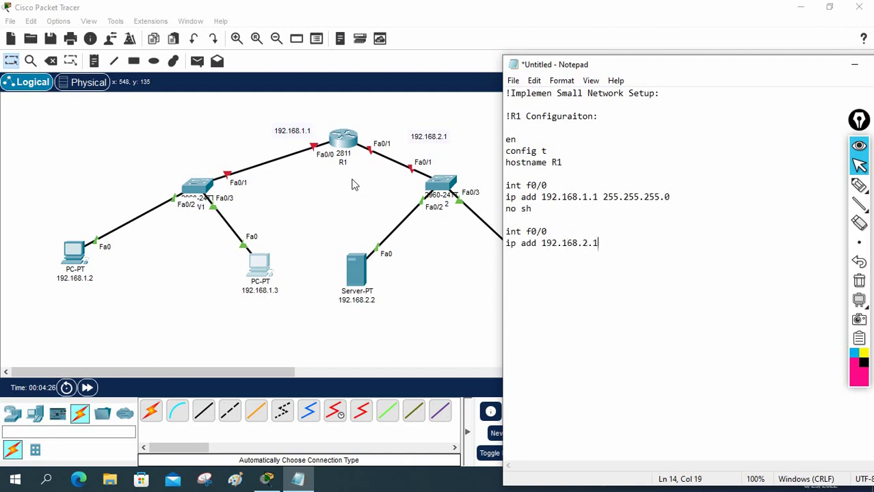
{"action": "type", "text": " 255.255.255.0"}
{"action": "key", "text": "Return"}
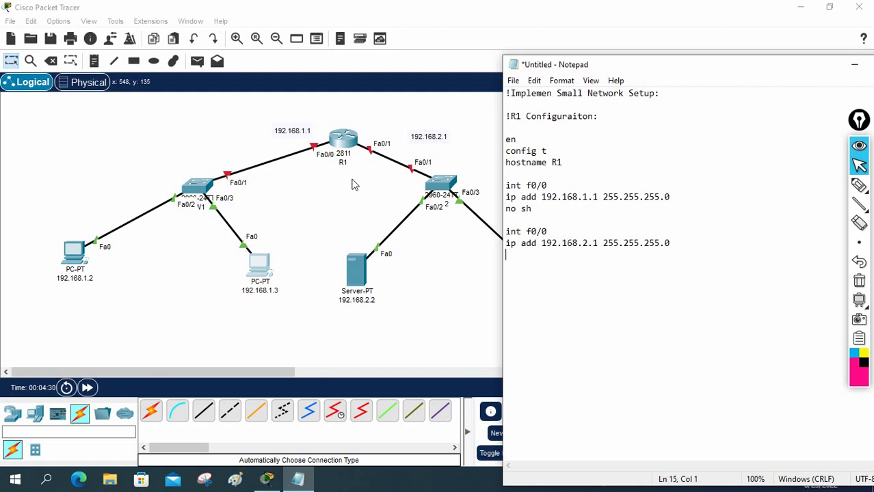
{"action": "type", "text": "no sh"}
{"action": "key", "text": "Return"}
{"action": "key", "text": "Return"}
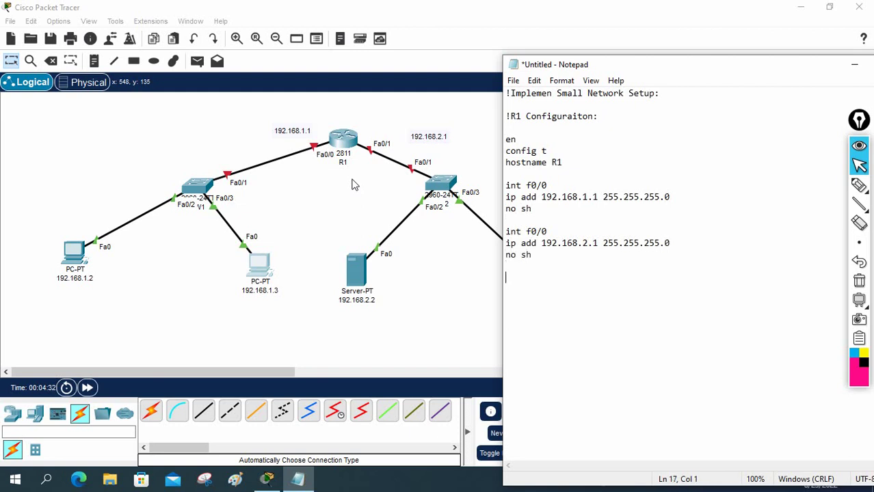
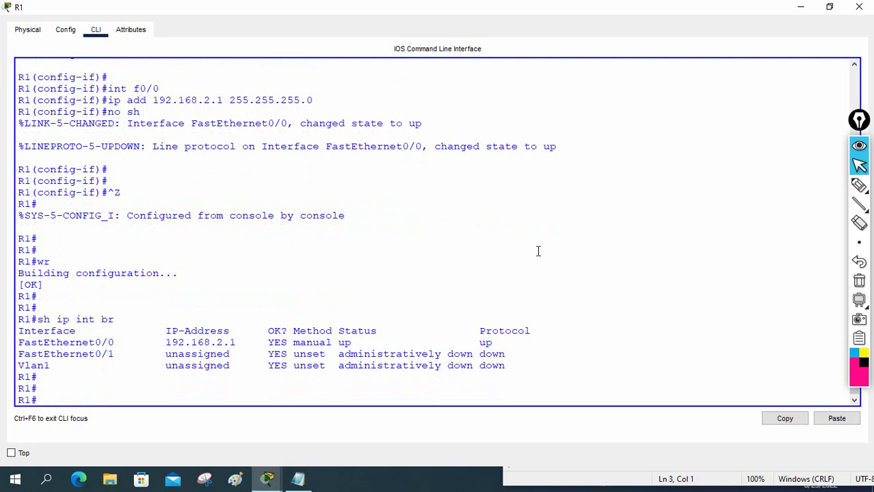
Compare R1's interface list with the notes and change the interface line above "ip add 192.168.2.1 255.255.255.0" to "int f0/1".
{"action": "left_click_drag", "start_coordinate": [136, 354], "coordinate": [269, 356]}
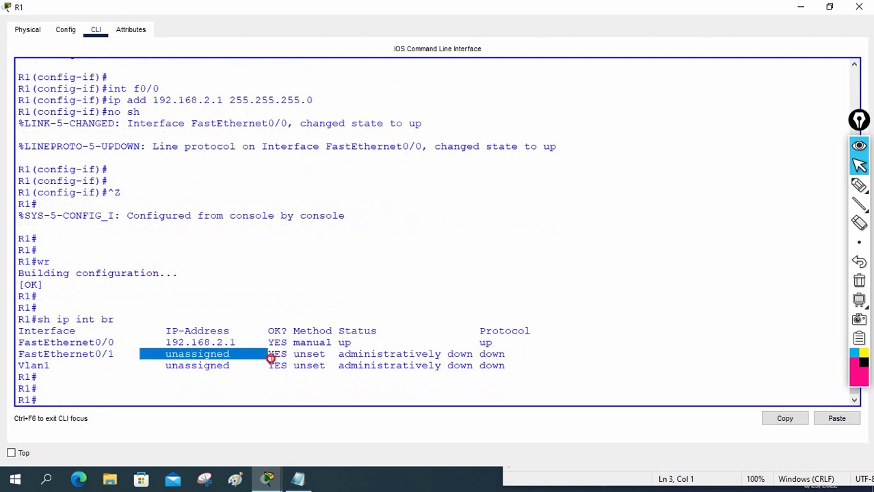
{"action": "left_click", "coordinate": [298, 478]}
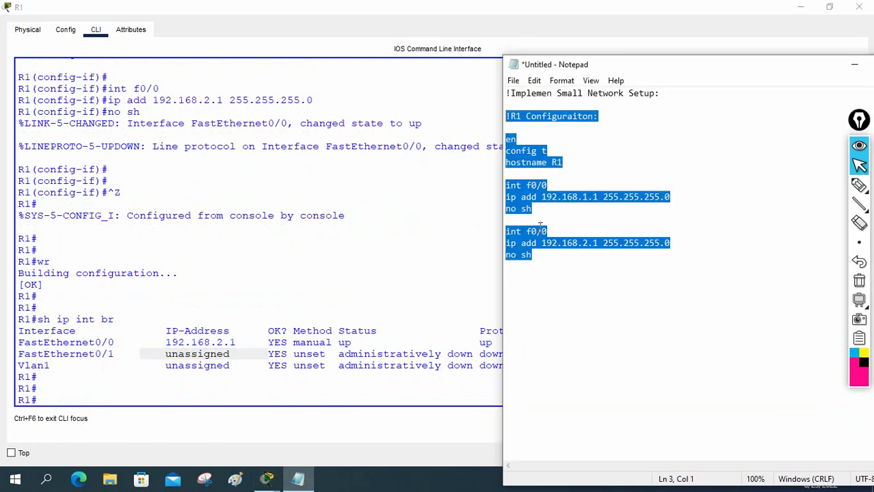
{"action": "left_click", "coordinate": [582, 242]}
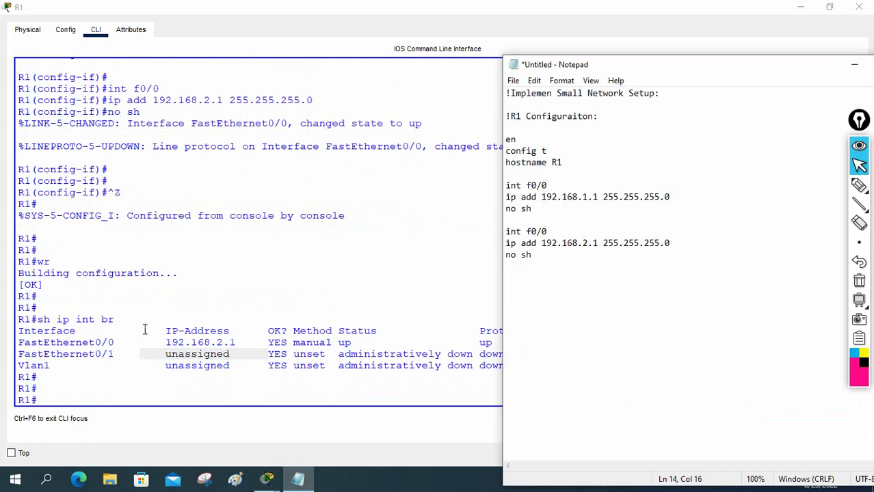
{"action": "left_click_drag", "start_coordinate": [152, 342], "coordinate": [15, 343]}
{"action": "left_click", "coordinate": [298, 480]}
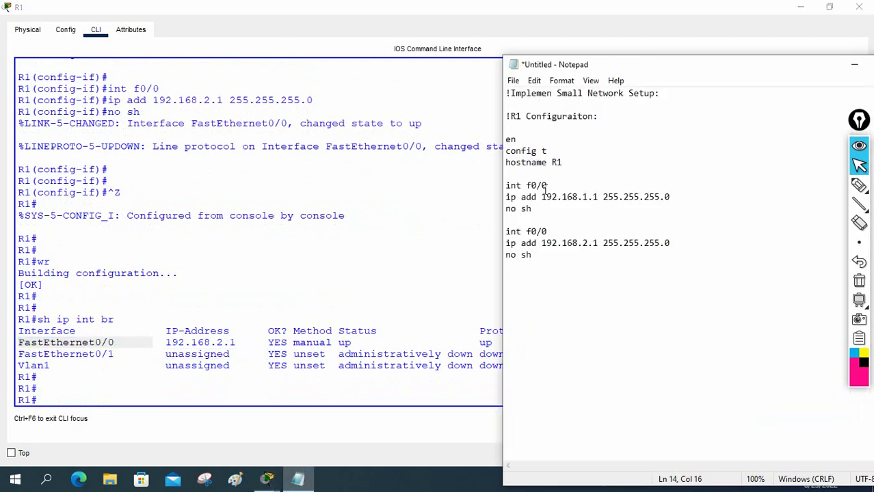
{"action": "left_click_drag", "start_coordinate": [602, 197], "coordinate": [524, 185]}
{"action": "left_click", "coordinate": [551, 184]}
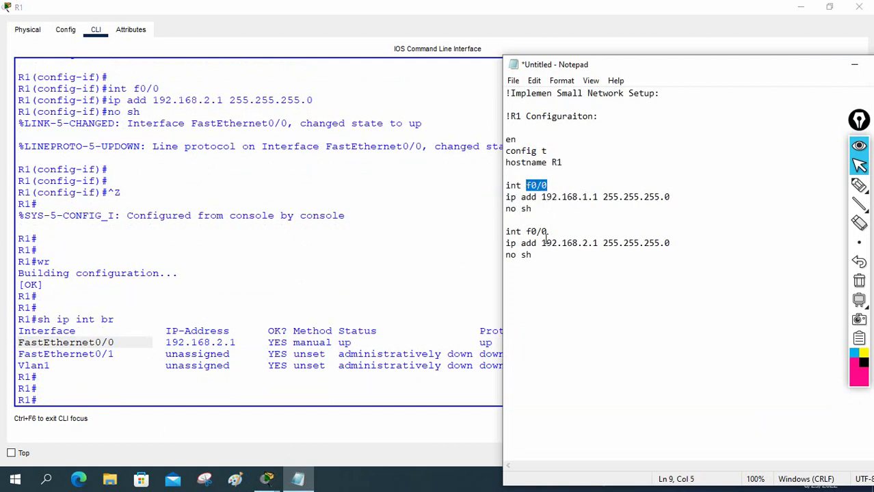
{"action": "left_click_drag", "start_coordinate": [548, 231], "coordinate": [542, 231]}
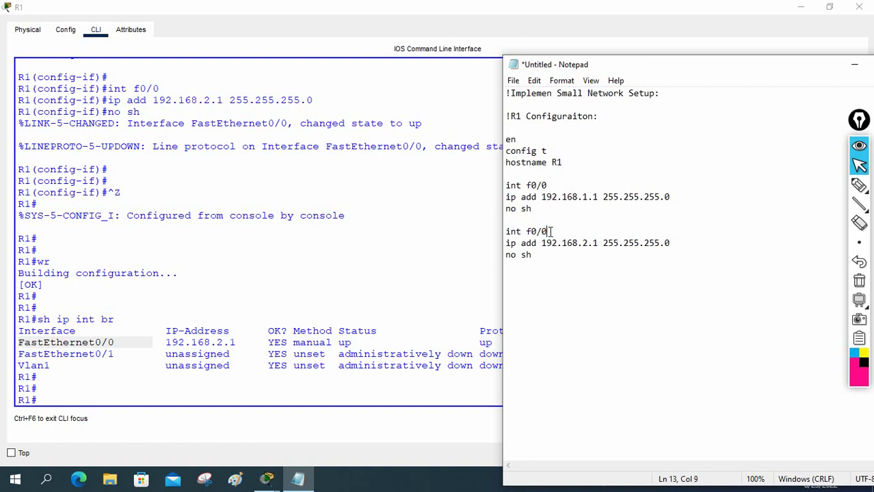
In R1's CLI, remove the IP address from interface f0/0 with "no ip add" and list the interfaces with "do sh ip int br".
{"action": "left_click", "coordinate": [801, 7]}
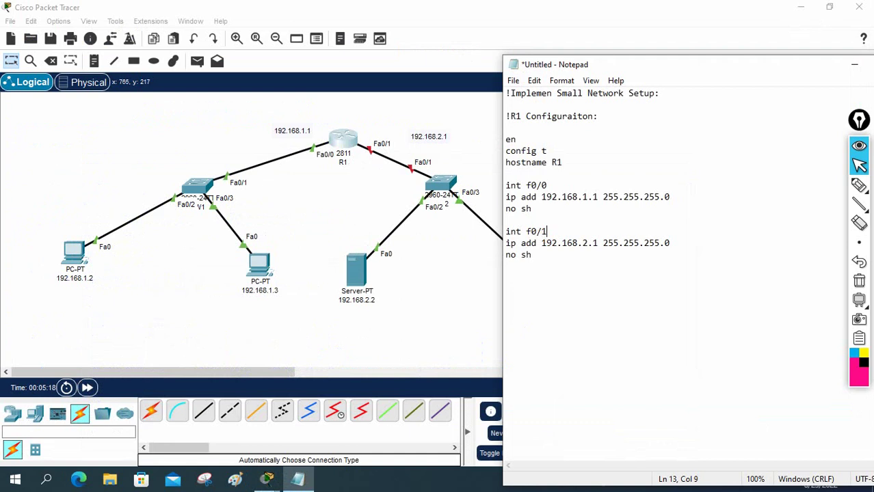
{"action": "left_click", "coordinate": [329, 145]}
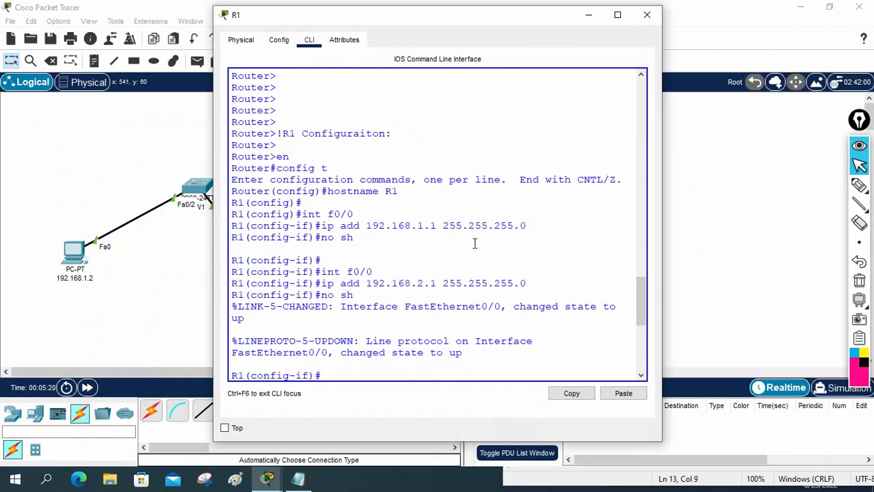
{"action": "type", "text": "^Z  wr  sh ip int br  c"}
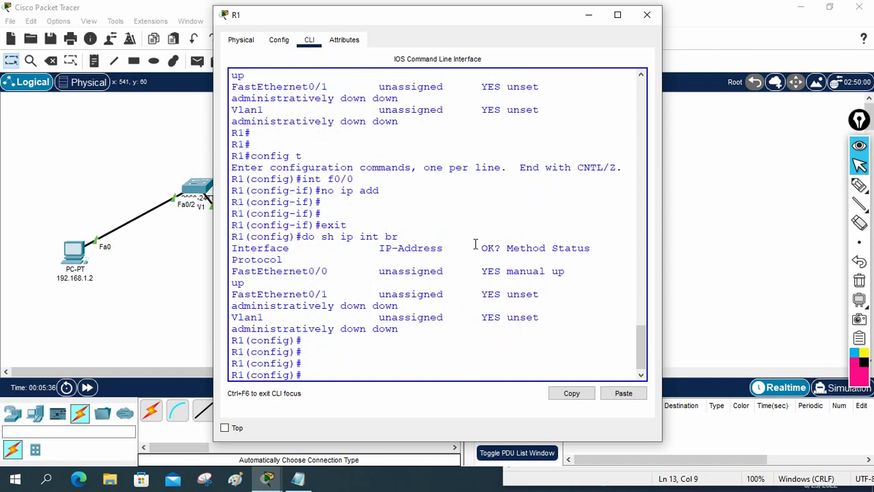
Copy the corrected R1 commands from the notes, from the "!R1 Configuraiton:" heading through the last "no sh".
{"action": "left_click", "coordinate": [700, 277]}
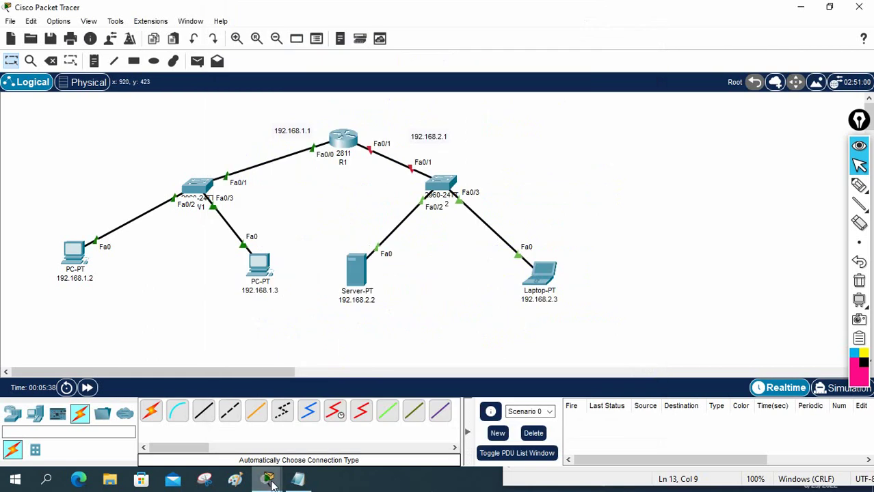
{"action": "left_click", "coordinate": [297, 478]}
{"action": "left_click_drag", "start_coordinate": [566, 280], "coordinate": [503, 116]}
{"action": "key", "text": "ctrl+c"}
Run the copied configuration in R1's CLI from privileged mode, check it with "sh ip int br" and close R1's window.
{"action": "left_click", "coordinate": [343, 138]}
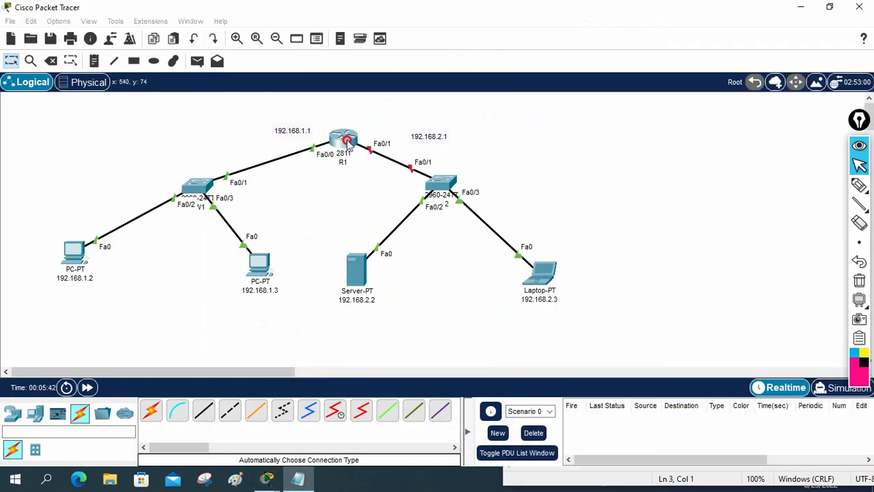
{"action": "left_click", "coordinate": [617, 14]}
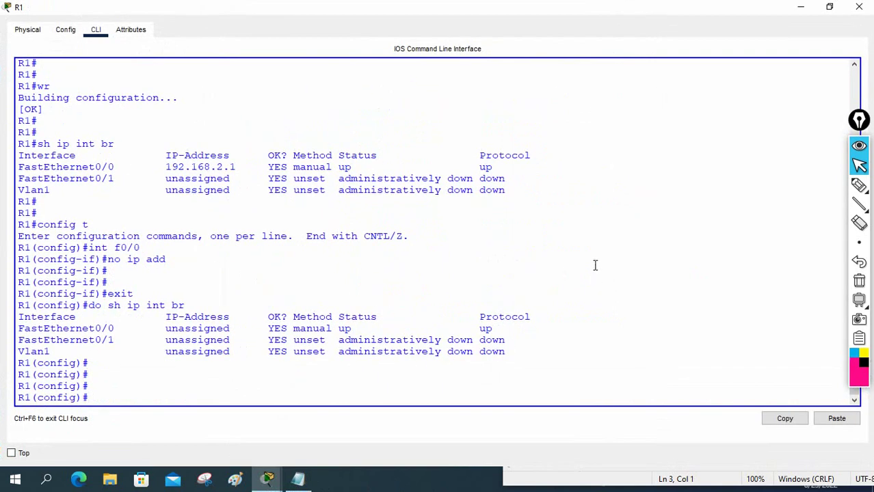
{"action": "right_click", "coordinate": [595, 265]}
{"action": "left_click", "coordinate": [624, 286]}
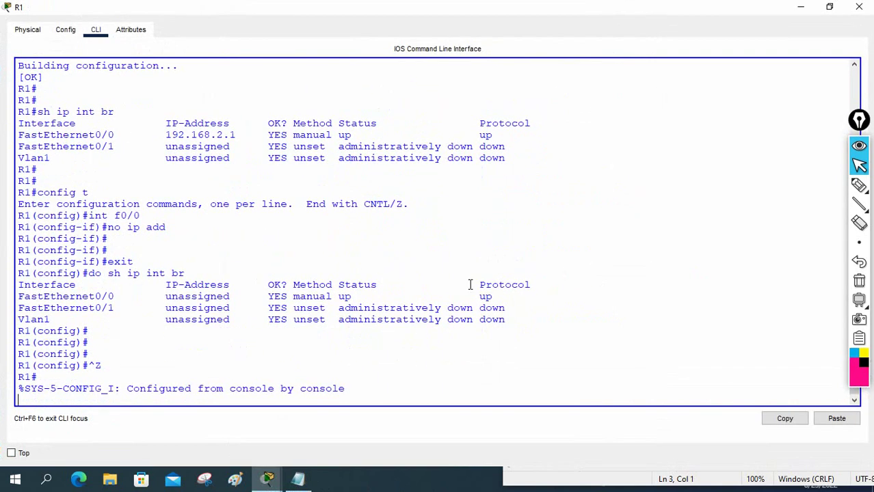
{"action": "right_click", "coordinate": [469, 285]}
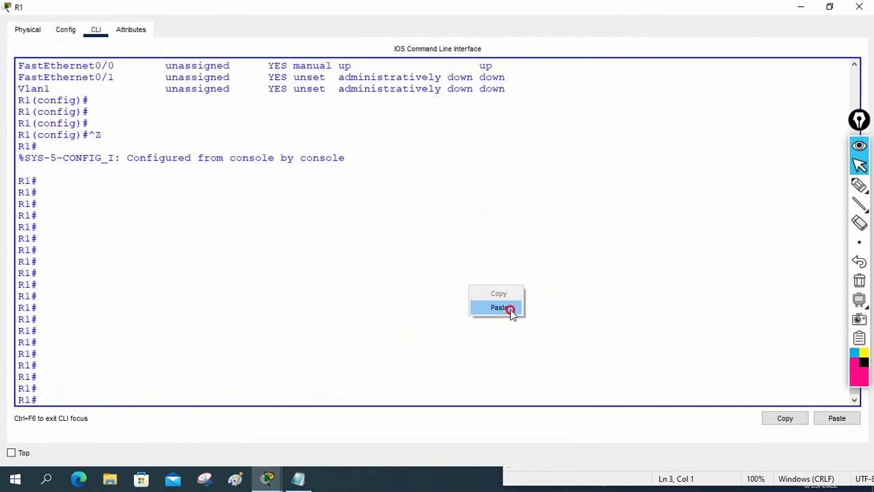
{"action": "left_click", "coordinate": [510, 309]}
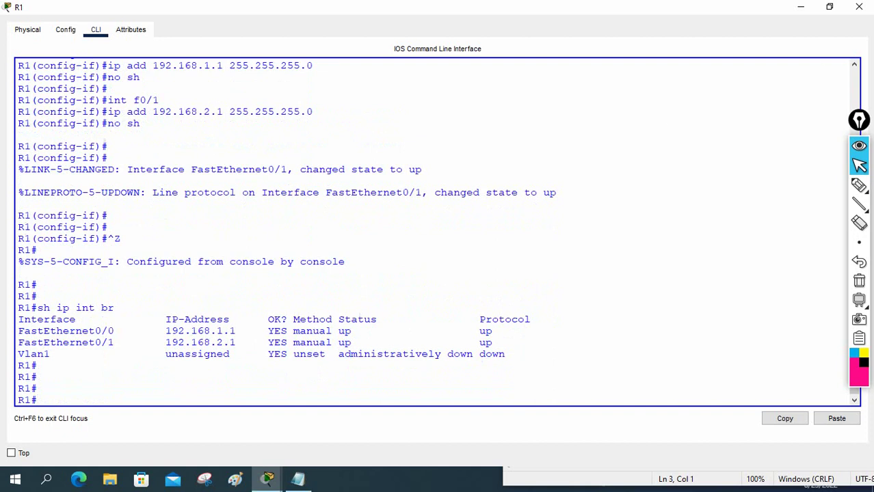
{"action": "left_click", "coordinate": [858, 6]}
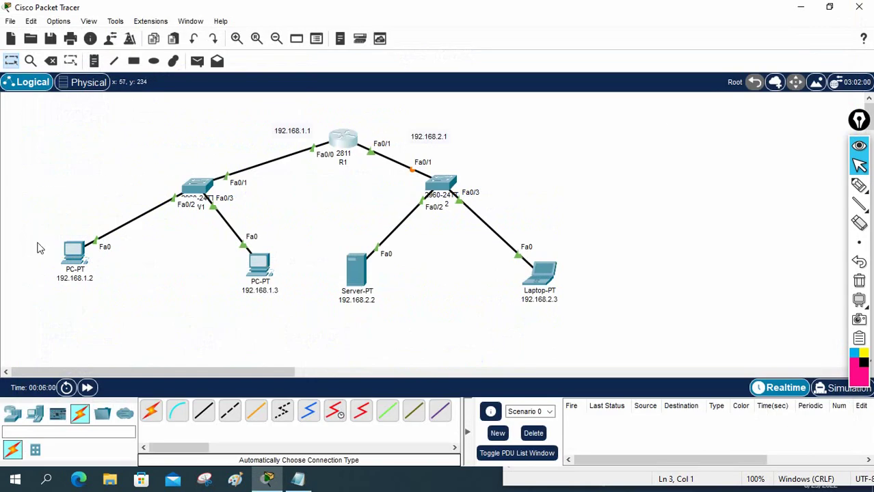
Ping the server at 192.168.2.2 from the command prompt of PC 192.168.1.2.
{"action": "left_click", "coordinate": [74, 253]}
{"action": "left_click", "coordinate": [540, 106]}
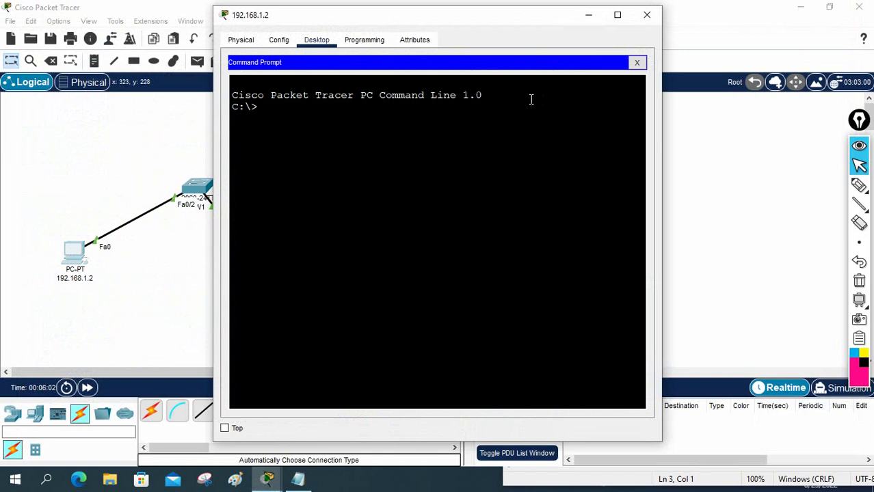
{"action": "left_click_drag", "start_coordinate": [501, 20], "coordinate": [767, 68]}
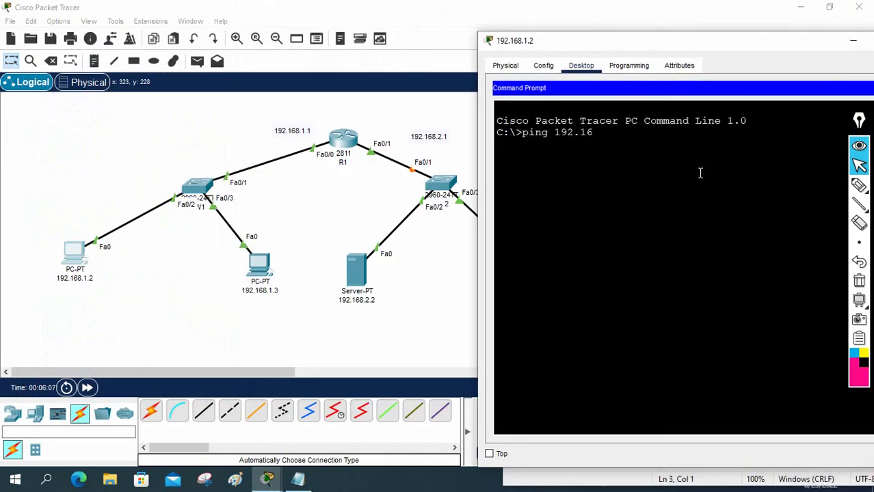
{"action": "type", "text": "ping 192.168.2.2"}
{"action": "key", "text": "Return"}
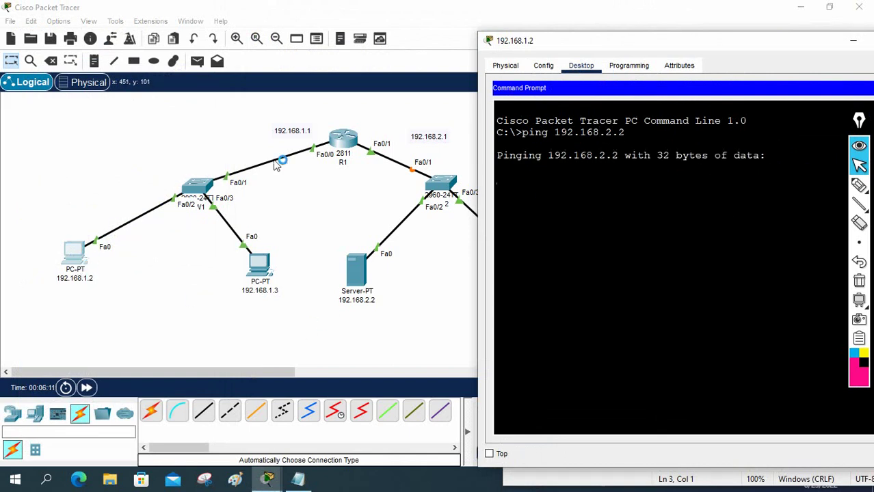
{"action": "left_click", "coordinate": [859, 184]}
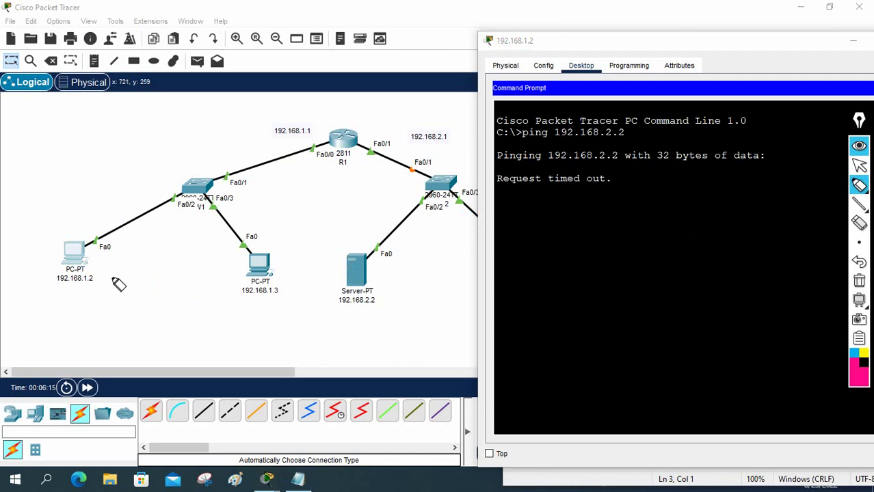
{"action": "mouse_move", "coordinate": [77, 262]}
{"action": "left_mouse_down"}
{"action": "mouse_move", "coordinate": [145, 192]}
{"action": "mouse_move", "coordinate": [194, 164]}
{"action": "mouse_move", "coordinate": [325, 132]}
{"action": "mouse_move", "coordinate": [362, 143]}
{"action": "mouse_move", "coordinate": [408, 174]}
{"action": "mouse_move", "coordinate": [422, 168]}
{"action": "mouse_move", "coordinate": [429, 187]}
{"action": "mouse_move", "coordinate": [366, 286]}
{"action": "left_mouse_up"}
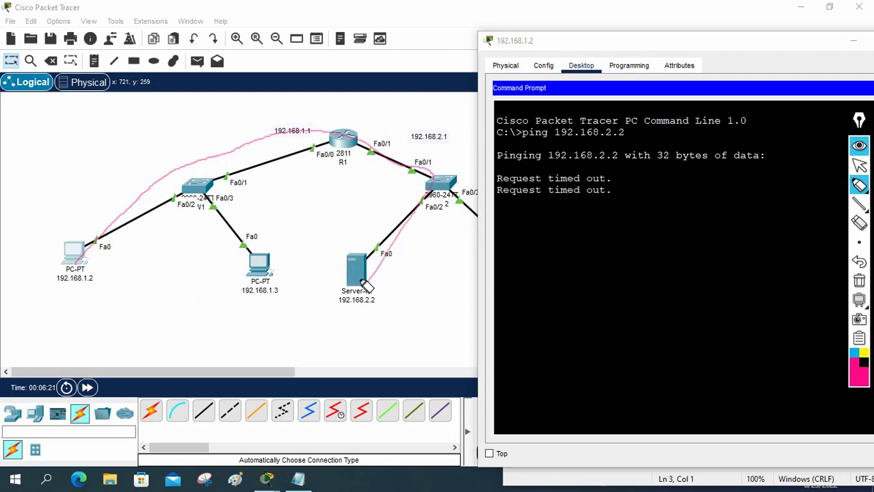
{"action": "left_click", "coordinate": [858, 185]}
{"action": "left_click", "coordinate": [798, 182]}
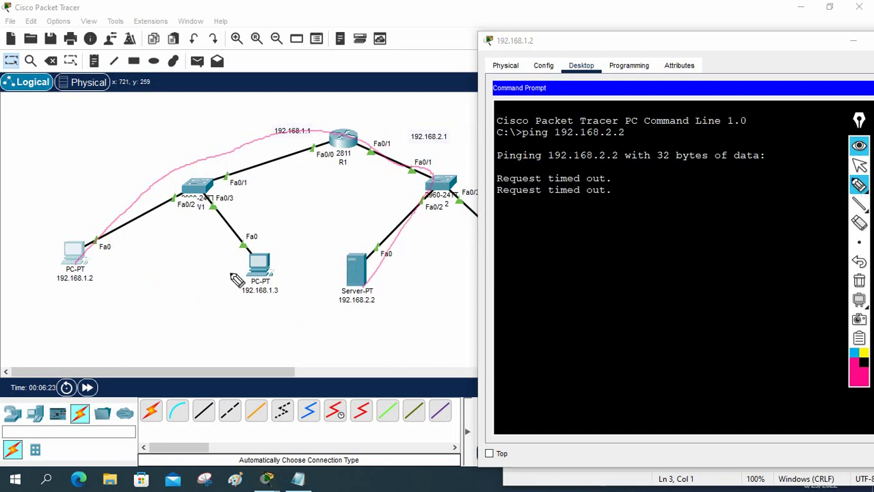
{"action": "left_click", "coordinate": [859, 281]}
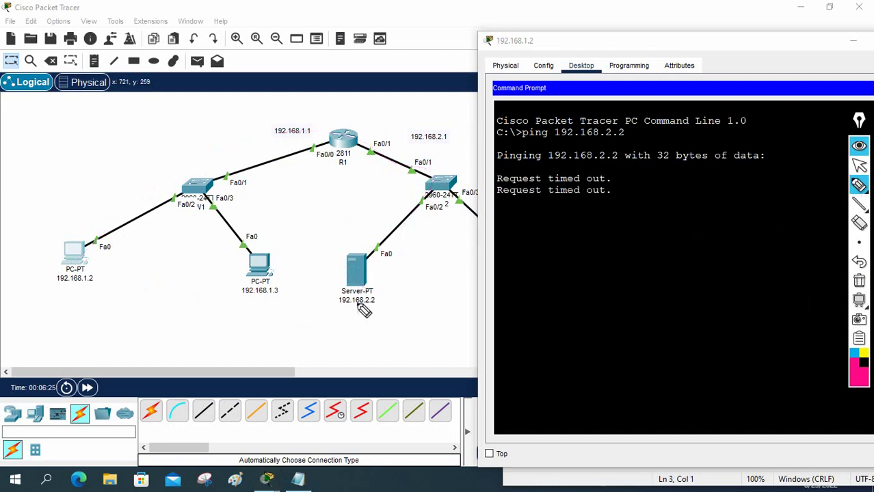
{"action": "mouse_move", "coordinate": [81, 273]}
{"action": "left_mouse_down"}
{"action": "mouse_move", "coordinate": [234, 166]}
{"action": "mouse_move", "coordinate": [336, 130]}
{"action": "mouse_move", "coordinate": [416, 131]}
{"action": "mouse_move", "coordinate": [446, 163]}
{"action": "mouse_move", "coordinate": [369, 284]}
{"action": "left_mouse_up"}
{"action": "left_click_drag", "start_coordinate": [809, 213], "coordinate": [825, 207]}
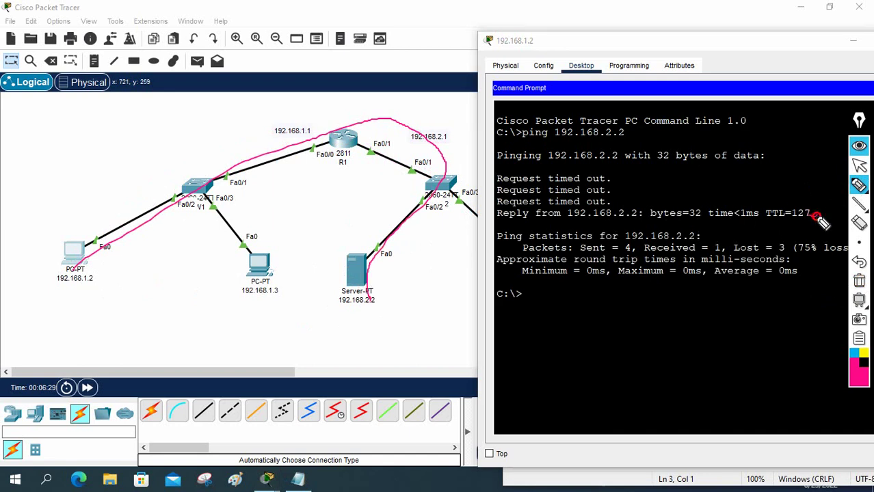
{"action": "mouse_move", "coordinate": [381, 141]}
{"action": "left_mouse_down"}
{"action": "mouse_move", "coordinate": [365, 168]}
{"action": "mouse_move", "coordinate": [450, 179]}
{"action": "mouse_move", "coordinate": [403, 171]}
{"action": "left_mouse_up"}
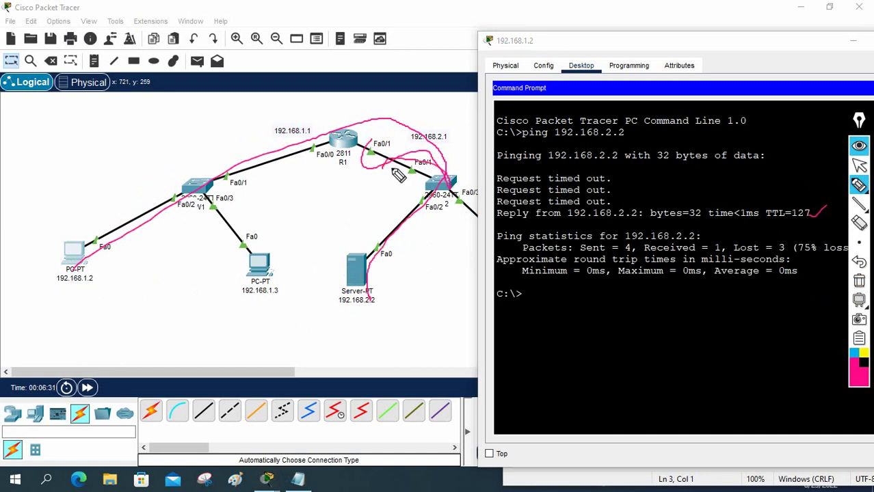
{"action": "left_click", "coordinate": [859, 281]}
{"action": "left_click", "coordinate": [859, 165]}
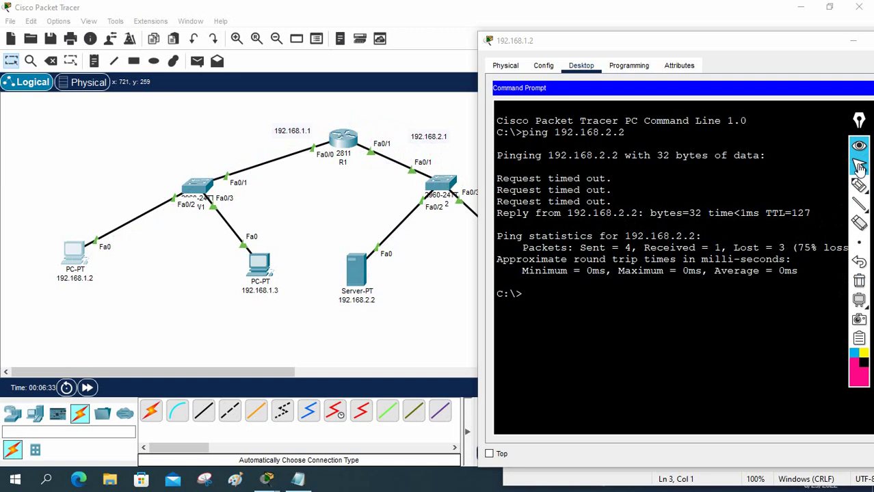
Repeat the ping to 192.168.2.2 from the same PC's command prompt.
{"action": "key", "text": "Up"}
{"action": "key", "text": "Return"}
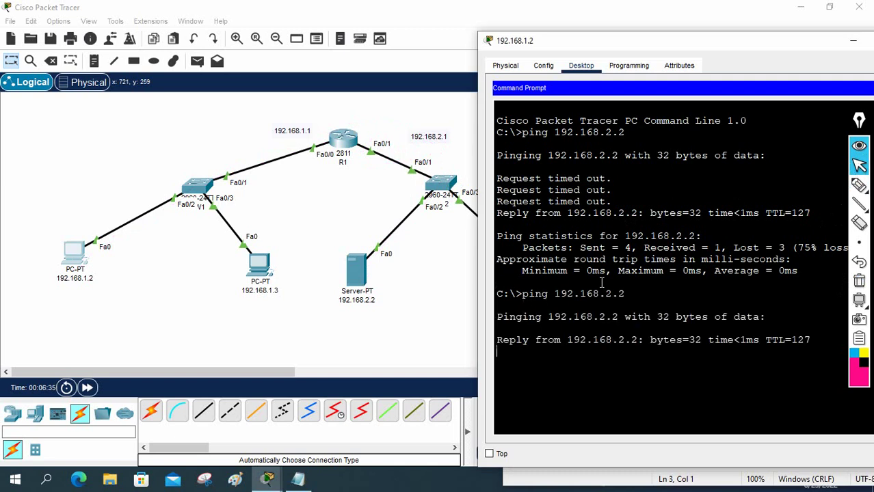
{"action": "left_click", "coordinate": [858, 185]}
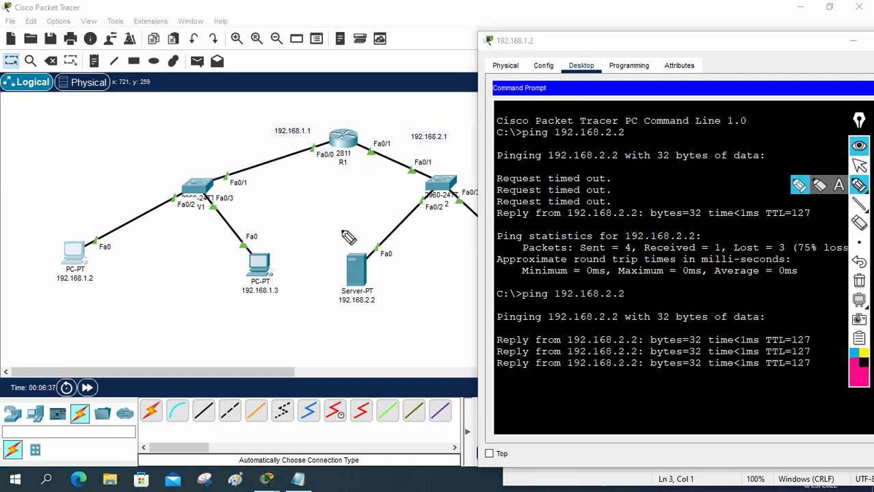
{"action": "left_click", "coordinate": [860, 166]}
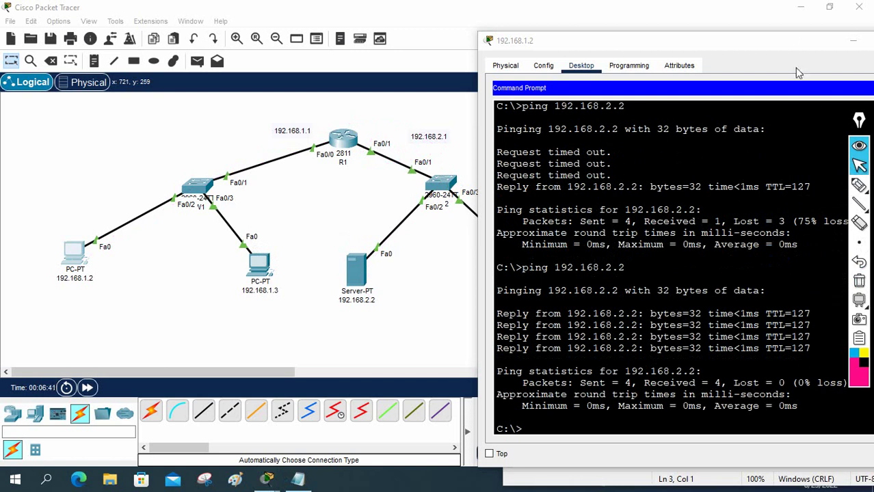
Close the command prompt on PC 192.168.1.2 and load the page at 192.168.2.2 in its web browser.
{"action": "left_click_drag", "start_coordinate": [797, 41], "coordinate": [712, 42]}
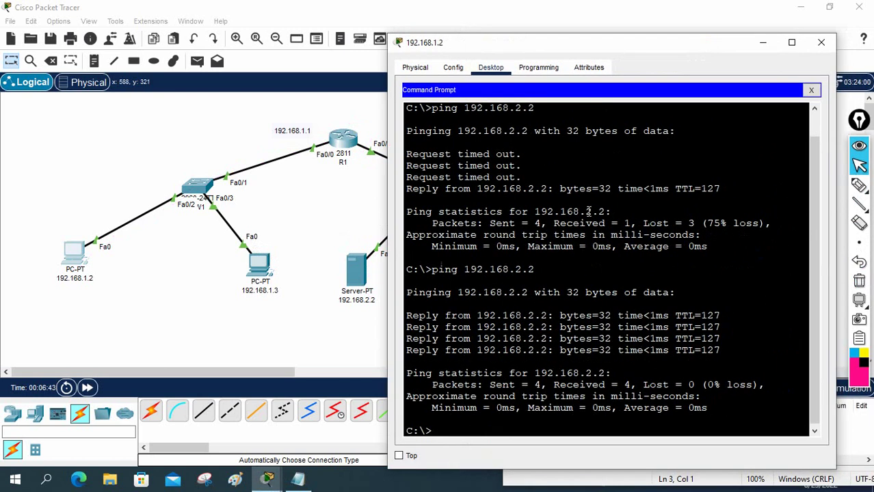
{"action": "left_click", "coordinate": [810, 92]}
{"action": "left_click", "coordinate": [760, 118]}
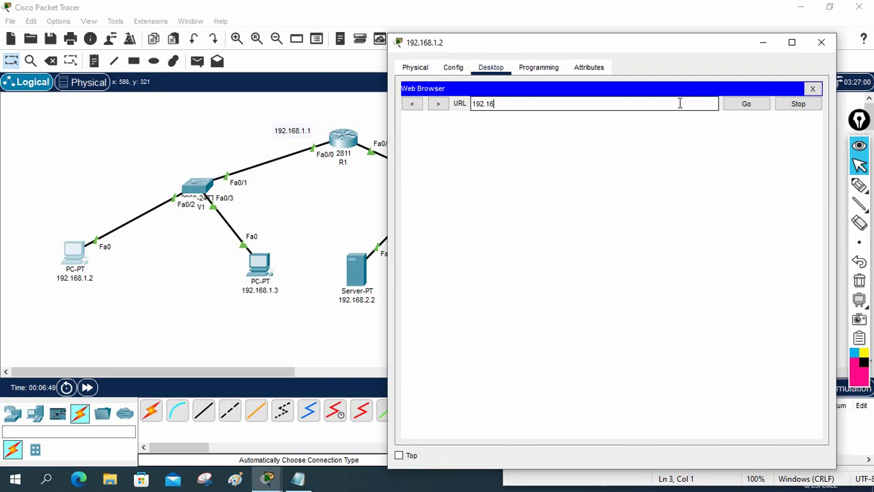
{"action": "type", "text": "192.168.2.2"}
{"action": "key", "text": "Return"}
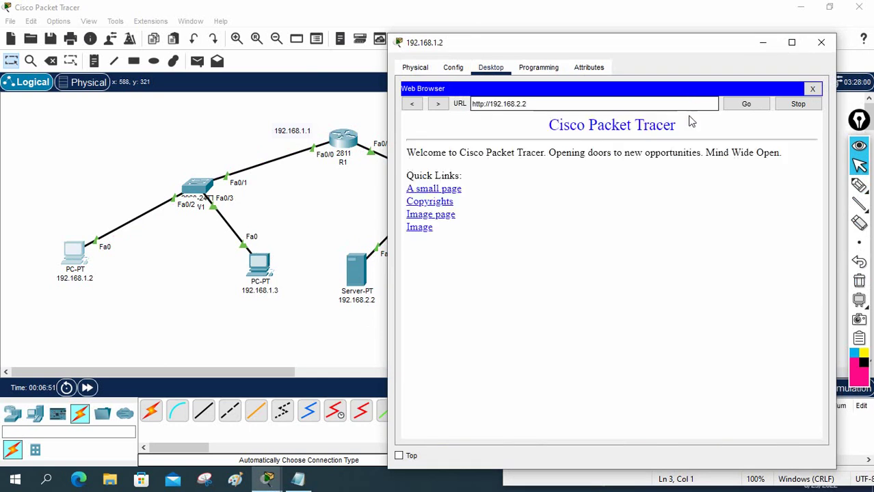
{"action": "left_click", "coordinate": [858, 184]}
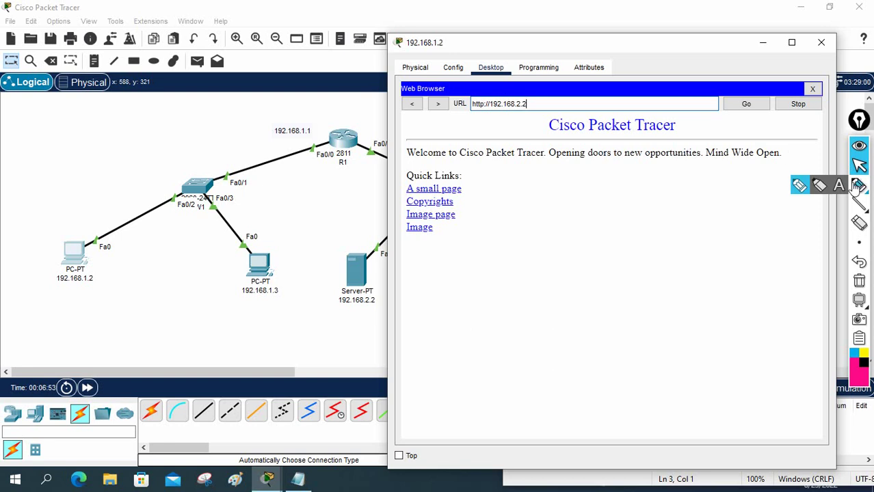
{"action": "left_click_drag", "start_coordinate": [688, 130], "coordinate": [697, 117]}
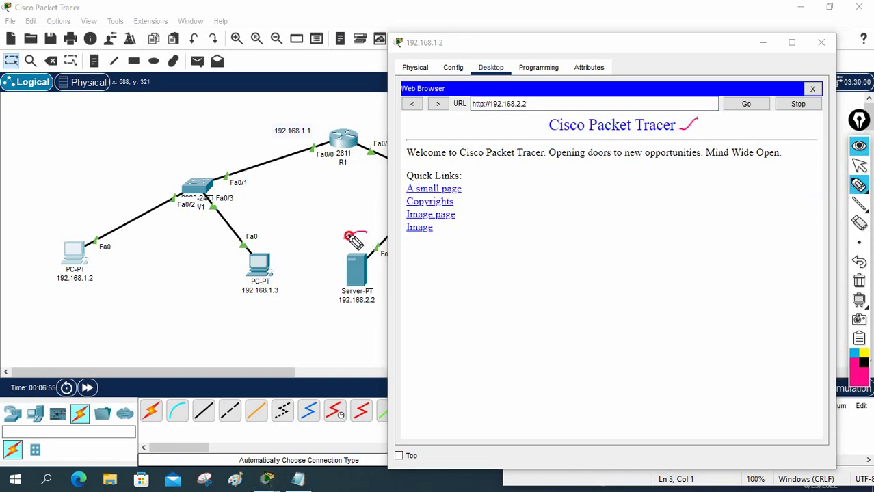
Circle the server and the URL's http prefix, handwrite "port 80 => http" and "port 443 => https", and clear the ink.
{"action": "left_click_drag", "start_coordinate": [346, 233], "coordinate": [324, 224]}
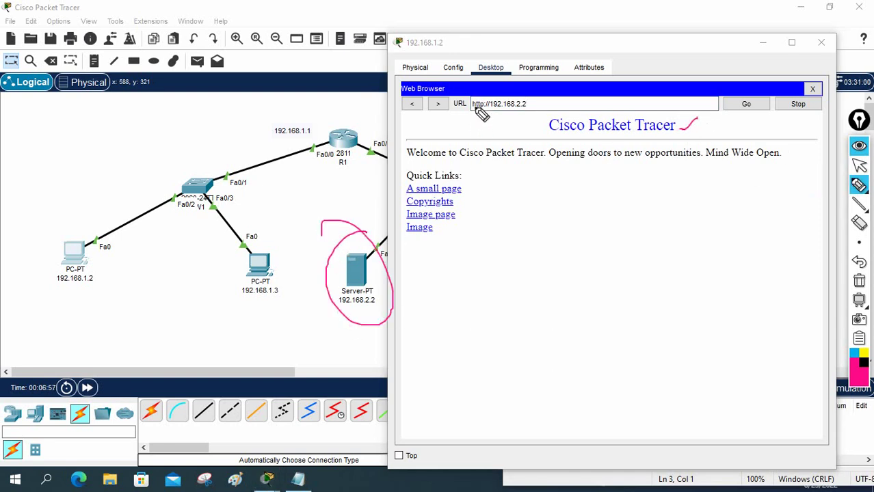
{"action": "mouse_move", "coordinate": [477, 112]}
{"action": "left_mouse_down"}
{"action": "mouse_move", "coordinate": [536, 205]}
{"action": "mouse_move", "coordinate": [569, 225]}
{"action": "mouse_move", "coordinate": [565, 219]}
{"action": "mouse_move", "coordinate": [564, 236]}
{"action": "mouse_move", "coordinate": [594, 215]}
{"action": "mouse_move", "coordinate": [600, 231]}
{"action": "mouse_move", "coordinate": [631, 214]}
{"action": "mouse_move", "coordinate": [631, 199]}
{"action": "mouse_move", "coordinate": [724, 199]}
{"action": "mouse_move", "coordinate": [764, 174]}
{"action": "mouse_move", "coordinate": [761, 204]}
{"action": "mouse_move", "coordinate": [765, 194]}
{"action": "mouse_move", "coordinate": [741, 178]}
{"action": "mouse_move", "coordinate": [752, 170]}
{"action": "mouse_move", "coordinate": [768, 183]}
{"action": "left_mouse_up"}
{"action": "mouse_move", "coordinate": [607, 265]}
{"action": "left_mouse_down"}
{"action": "mouse_move", "coordinate": [617, 285]}
{"action": "mouse_move", "coordinate": [633, 279]}
{"action": "mouse_move", "coordinate": [640, 252]}
{"action": "mouse_move", "coordinate": [656, 271]}
{"action": "mouse_move", "coordinate": [649, 260]}
{"action": "mouse_move", "coordinate": [678, 271]}
{"action": "mouse_move", "coordinate": [683, 252]}
{"action": "mouse_move", "coordinate": [725, 260]}
{"action": "mouse_move", "coordinate": [732, 243]}
{"action": "mouse_move", "coordinate": [754, 230]}
{"action": "mouse_move", "coordinate": [760, 262]}
{"action": "mouse_move", "coordinate": [789, 252]}
{"action": "mouse_move", "coordinate": [793, 226]}
{"action": "mouse_move", "coordinate": [794, 251]}
{"action": "mouse_move", "coordinate": [806, 238]}
{"action": "mouse_move", "coordinate": [803, 252]}
{"action": "mouse_move", "coordinate": [772, 241]}
{"action": "left_mouse_up"}
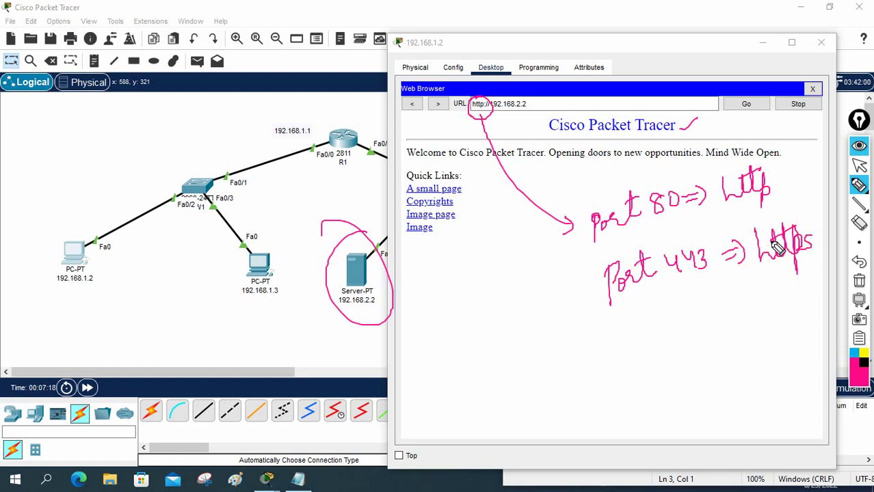
{"action": "left_click", "coordinate": [858, 280]}
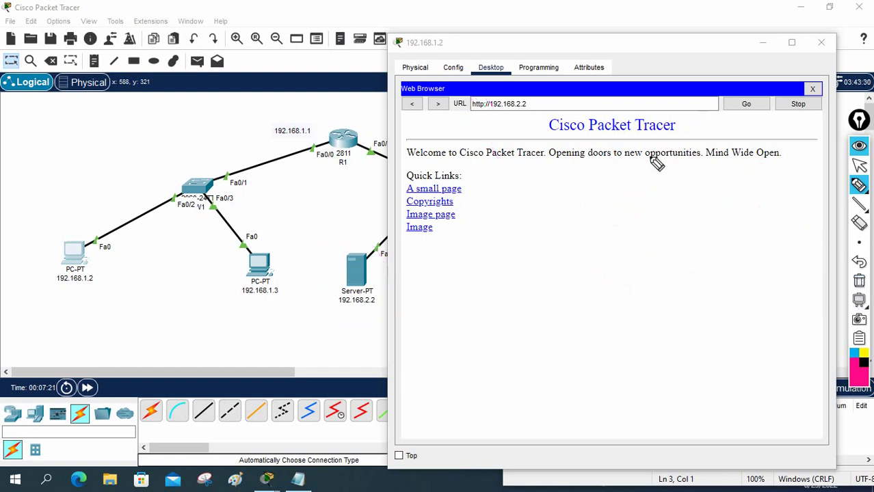
{"action": "left_click", "coordinate": [858, 165]}
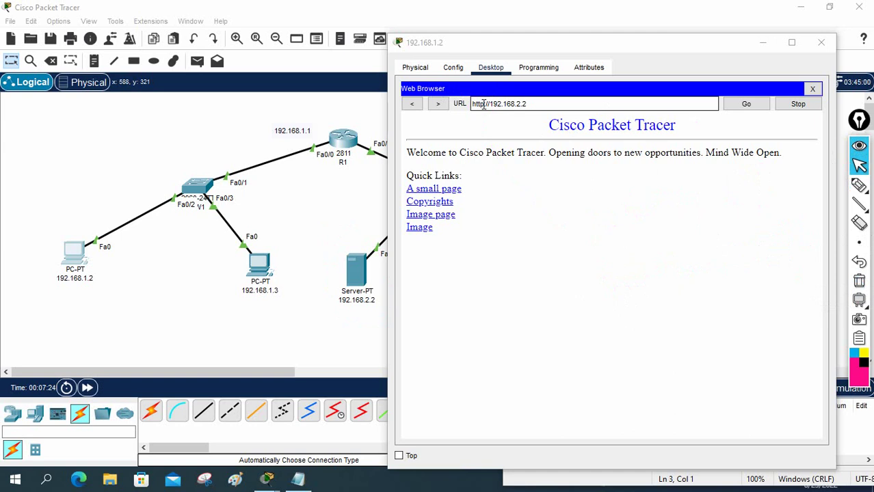
{"action": "left_click", "coordinate": [485, 104]}
{"action": "type", "text": "s"}
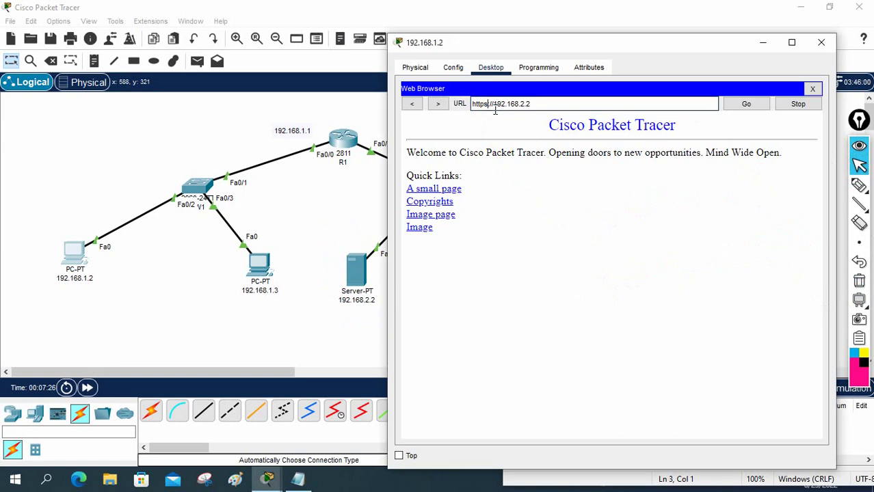
{"action": "left_click", "coordinate": [752, 105]}
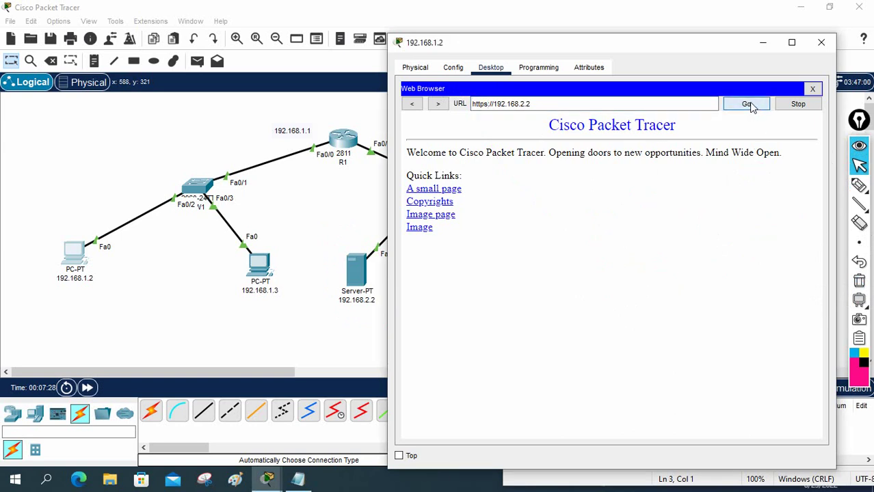
{"action": "left_click", "coordinate": [812, 88]}
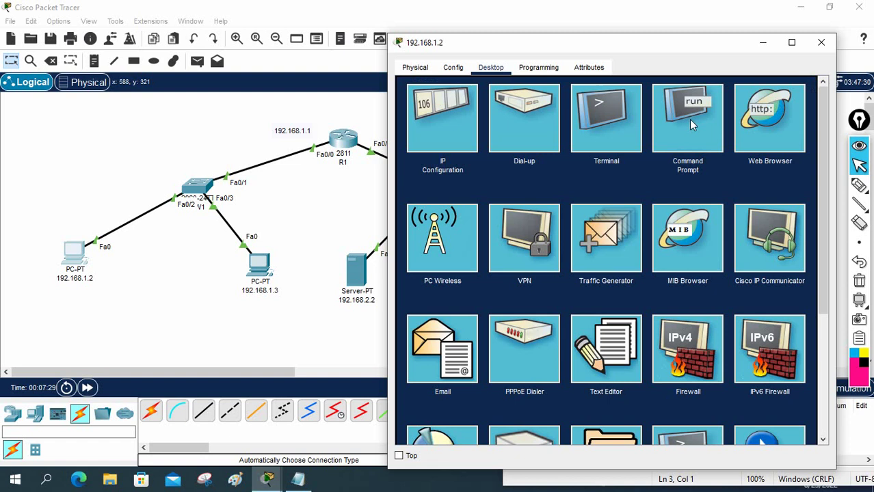
{"action": "left_click", "coordinate": [765, 121]}
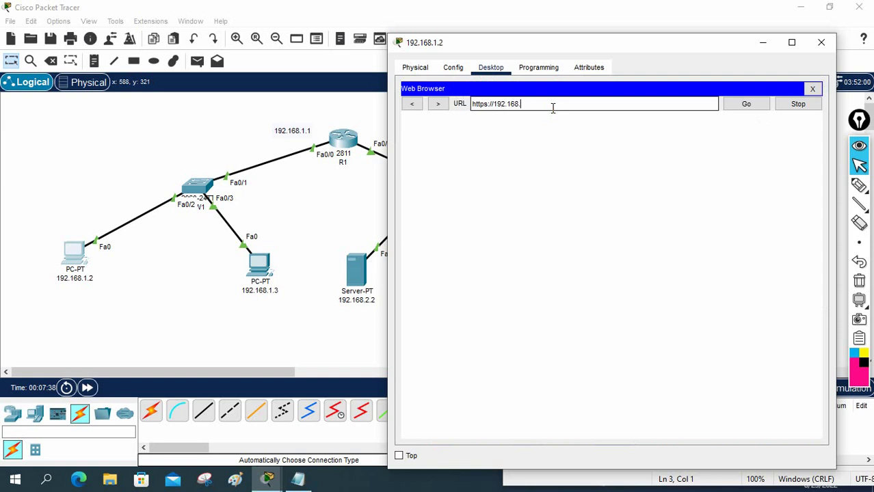
{"action": "type", "text": "https://192.168.2.2"}
{"action": "key", "text": "Return"}
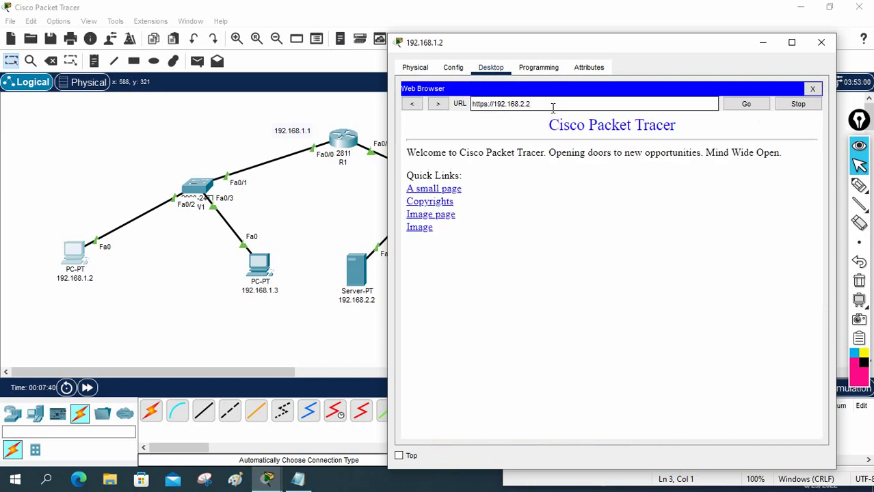
Circle the URL's https prefix, handwrite "port 443" and "port 80" with underlines, mark the server with an arrow, and clear the ink.
{"action": "left_click", "coordinate": [859, 185]}
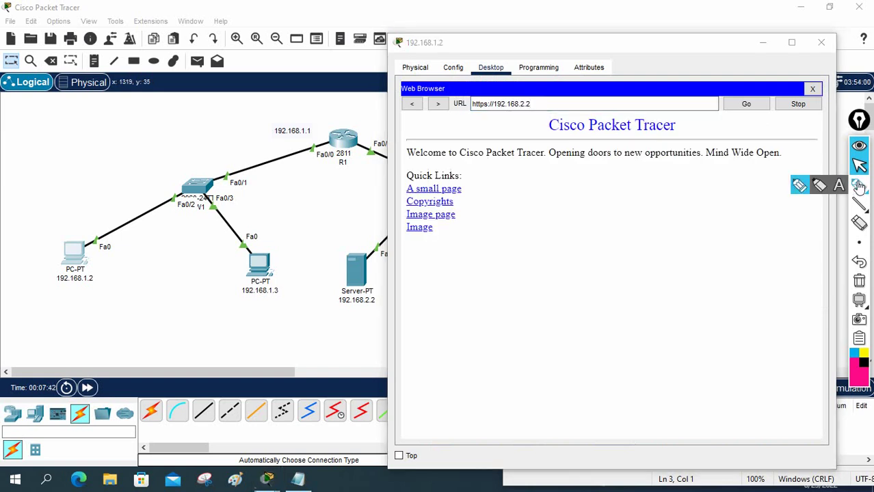
{"action": "mouse_move", "coordinate": [490, 103]}
{"action": "left_mouse_down"}
{"action": "mouse_move", "coordinate": [466, 100]}
{"action": "mouse_move", "coordinate": [478, 116]}
{"action": "mouse_move", "coordinate": [490, 98]}
{"action": "mouse_move", "coordinate": [481, 116]}
{"action": "mouse_move", "coordinate": [551, 178]}
{"action": "mouse_move", "coordinate": [580, 183]}
{"action": "mouse_move", "coordinate": [580, 203]}
{"action": "mouse_move", "coordinate": [580, 184]}
{"action": "mouse_move", "coordinate": [606, 174]}
{"action": "mouse_move", "coordinate": [608, 186]}
{"action": "mouse_move", "coordinate": [634, 182]}
{"action": "mouse_move", "coordinate": [656, 186]}
{"action": "left_mouse_up"}
{"action": "mouse_move", "coordinate": [589, 220]}
{"action": "left_mouse_down"}
{"action": "mouse_move", "coordinate": [601, 240]}
{"action": "mouse_move", "coordinate": [619, 220]}
{"action": "mouse_move", "coordinate": [631, 232]}
{"action": "mouse_move", "coordinate": [624, 218]}
{"action": "mouse_move", "coordinate": [661, 215]}
{"action": "mouse_move", "coordinate": [663, 225]}
{"action": "mouse_move", "coordinate": [679, 213]}
{"action": "left_mouse_up"}
{"action": "mouse_move", "coordinate": [349, 218]}
{"action": "left_mouse_down"}
{"action": "mouse_move", "coordinate": [351, 251]}
{"action": "mouse_move", "coordinate": [369, 251]}
{"action": "left_mouse_up"}
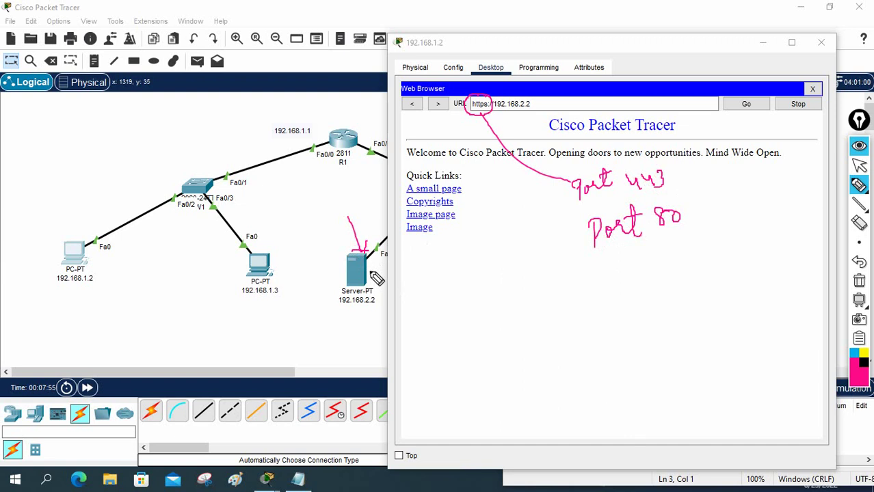
{"action": "left_click_drag", "start_coordinate": [630, 198], "coordinate": [694, 184]}
{"action": "left_click_drag", "start_coordinate": [654, 238], "coordinate": [684, 232]}
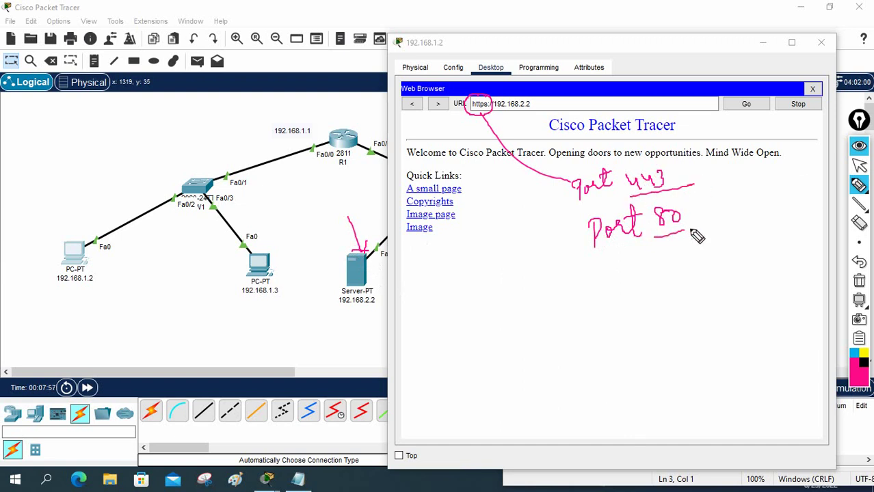
{"action": "left_click", "coordinate": [858, 279]}
{"action": "left_click", "coordinate": [859, 165]}
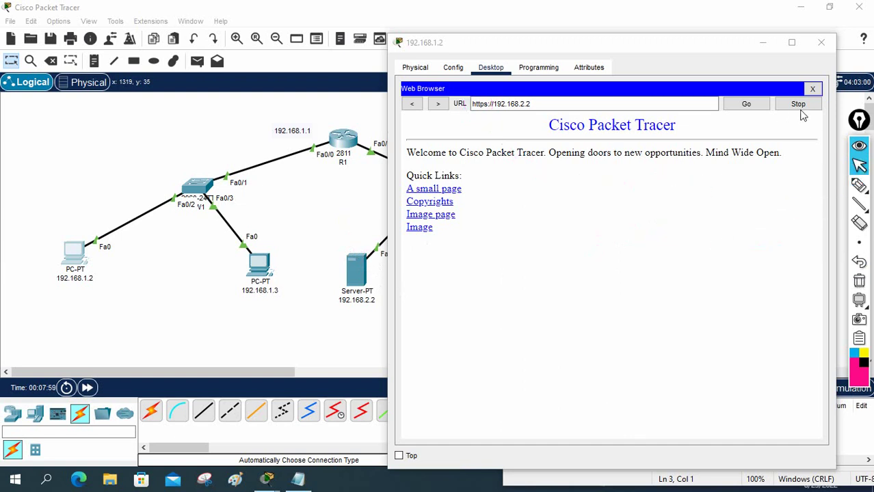
Close the window of PC 192.168.1.2 and turn off the HTTP service on server 192.168.2.2, keeping HTTPS on.
{"action": "left_click", "coordinate": [812, 88]}
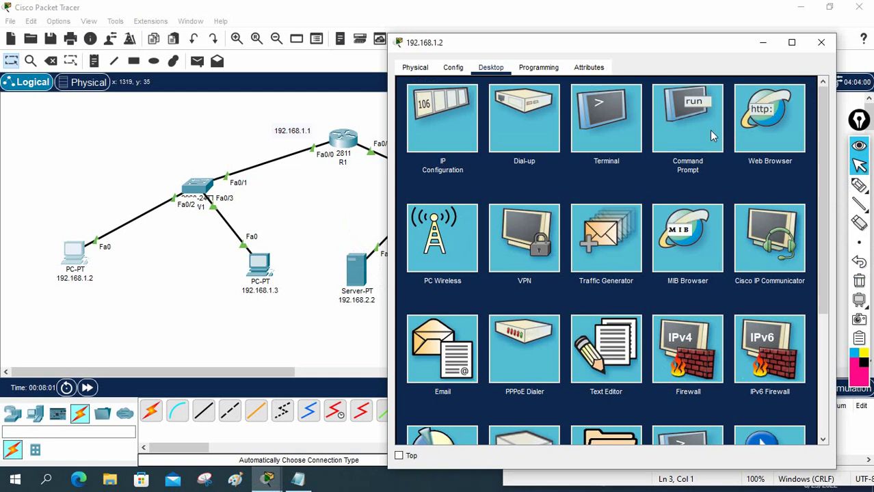
{"action": "left_click", "coordinate": [454, 67]}
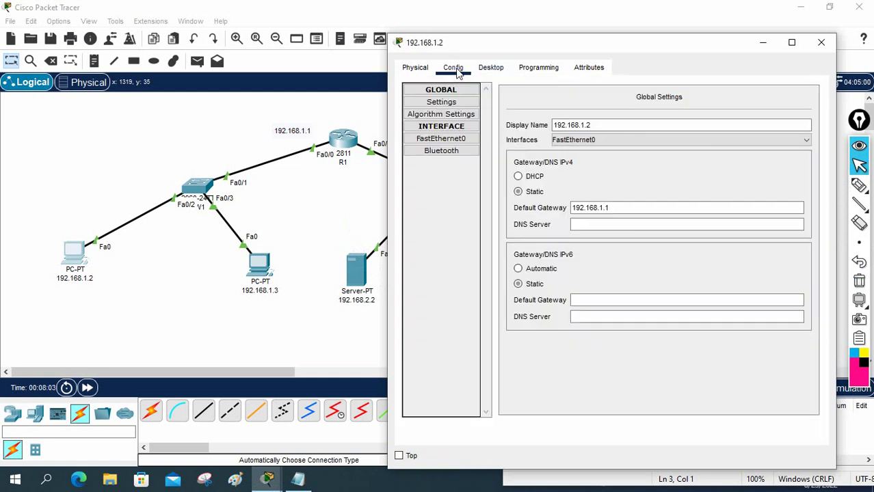
{"action": "left_click", "coordinate": [492, 68]}
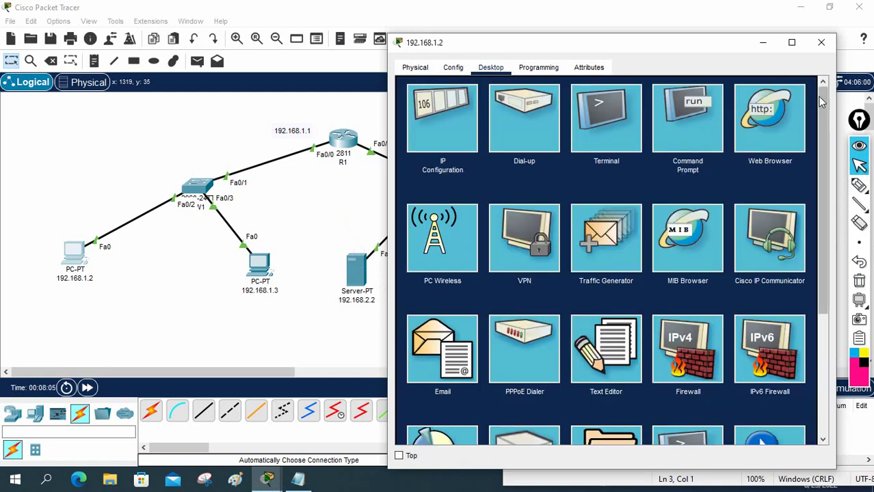
{"action": "left_click", "coordinate": [821, 42]}
{"action": "left_click", "coordinate": [356, 270]}
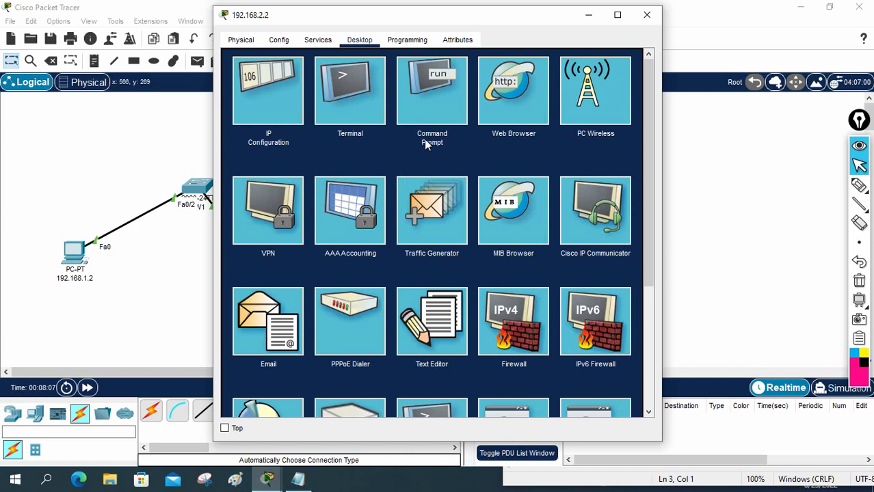
{"action": "left_click", "coordinate": [320, 42]}
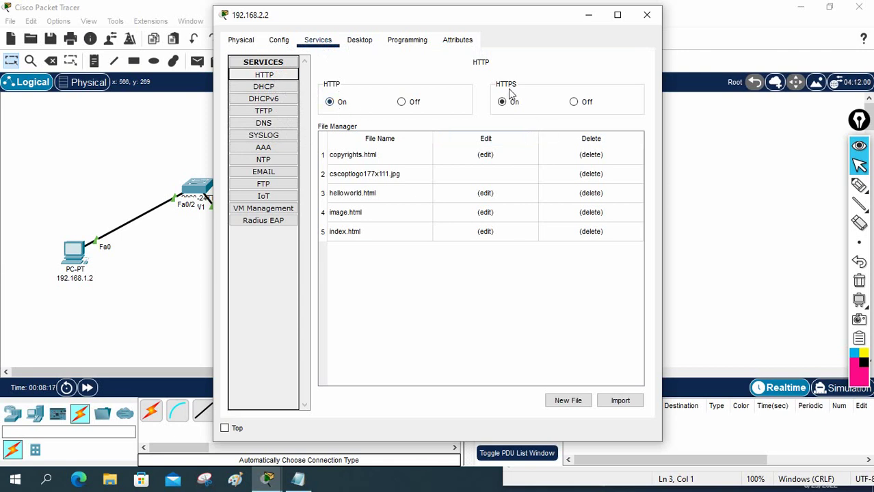
{"action": "left_click", "coordinate": [573, 103]}
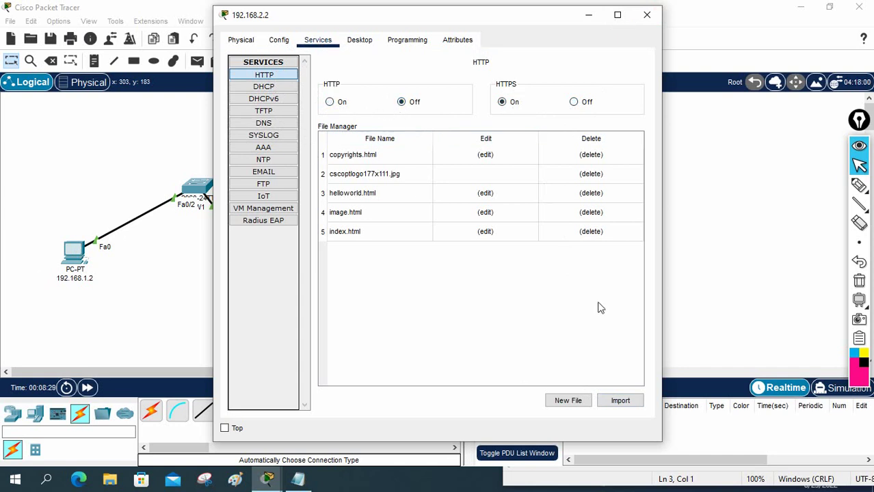
{"action": "left_click", "coordinate": [73, 255]}
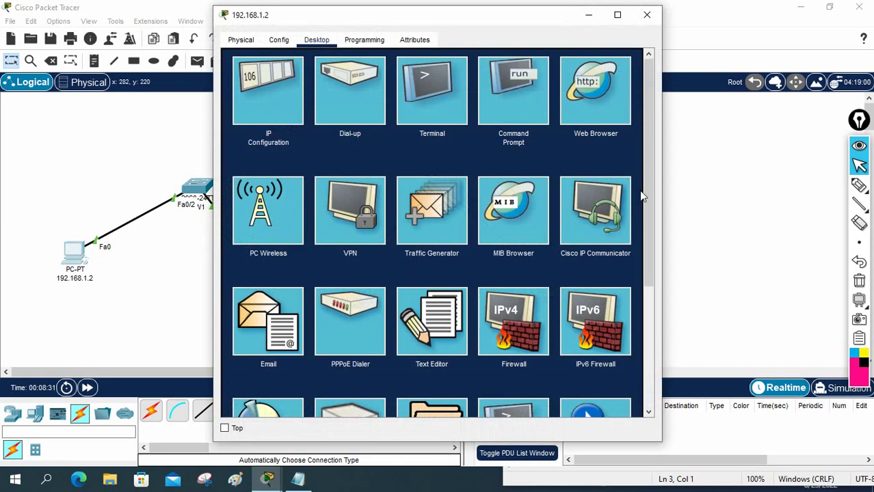
{"action": "left_click", "coordinate": [599, 117]}
{"action": "left_click", "coordinate": [514, 75]}
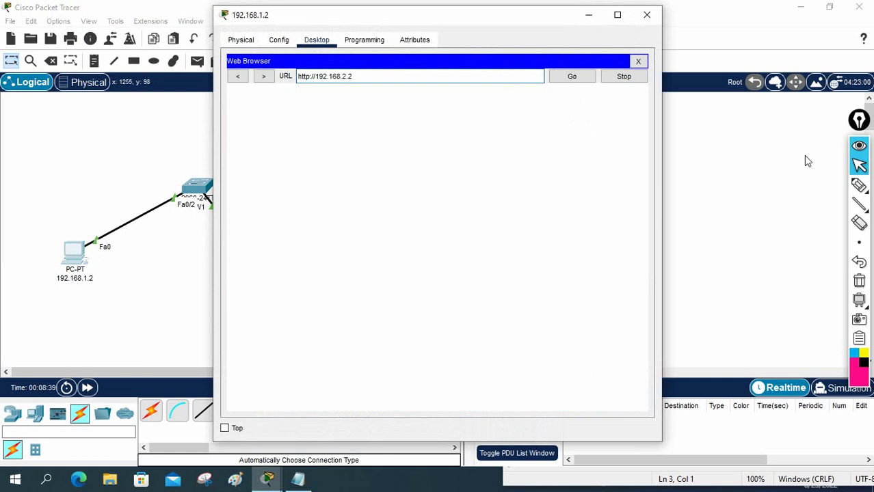
Handwrite "http = 80" and "https = 443" beside the URL, circle the browser's response text, and clear the ink.
{"action": "left_click", "coordinate": [859, 185]}
{"action": "mouse_move", "coordinate": [311, 77]}
{"action": "left_mouse_down"}
{"action": "mouse_move", "coordinate": [289, 93]}
{"action": "mouse_move", "coordinate": [320, 91]}
{"action": "mouse_move", "coordinate": [305, 89]}
{"action": "mouse_move", "coordinate": [305, 98]}
{"action": "mouse_move", "coordinate": [303, 81]}
{"action": "mouse_move", "coordinate": [323, 112]}
{"action": "mouse_move", "coordinate": [358, 115]}
{"action": "mouse_move", "coordinate": [357, 134]}
{"action": "mouse_move", "coordinate": [374, 112]}
{"action": "mouse_move", "coordinate": [379, 134]}
{"action": "mouse_move", "coordinate": [387, 119]}
{"action": "mouse_move", "coordinate": [414, 111]}
{"action": "mouse_move", "coordinate": [418, 145]}
{"action": "mouse_move", "coordinate": [389, 121]}
{"action": "mouse_move", "coordinate": [447, 127]}
{"action": "mouse_move", "coordinate": [473, 126]}
{"action": "left_mouse_up"}
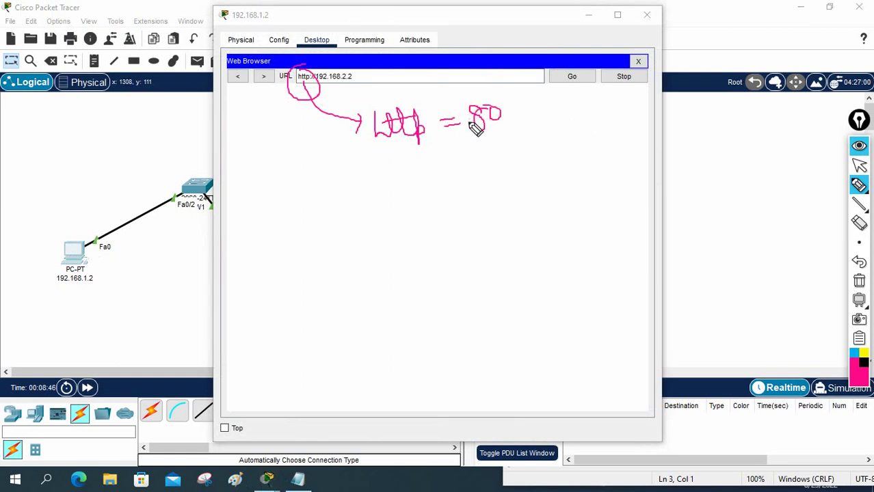
{"action": "mouse_move", "coordinate": [382, 180]}
{"action": "left_mouse_down"}
{"action": "mouse_move", "coordinate": [396, 202]}
{"action": "mouse_move", "coordinate": [423, 166]}
{"action": "mouse_move", "coordinate": [430, 194]}
{"action": "mouse_move", "coordinate": [442, 178]}
{"action": "mouse_move", "coordinate": [405, 196]}
{"action": "left_mouse_up"}
{"action": "mouse_move", "coordinate": [474, 171]}
{"action": "left_mouse_down"}
{"action": "mouse_move", "coordinate": [499, 165]}
{"action": "mouse_move", "coordinate": [529, 174]}
{"action": "left_mouse_up"}
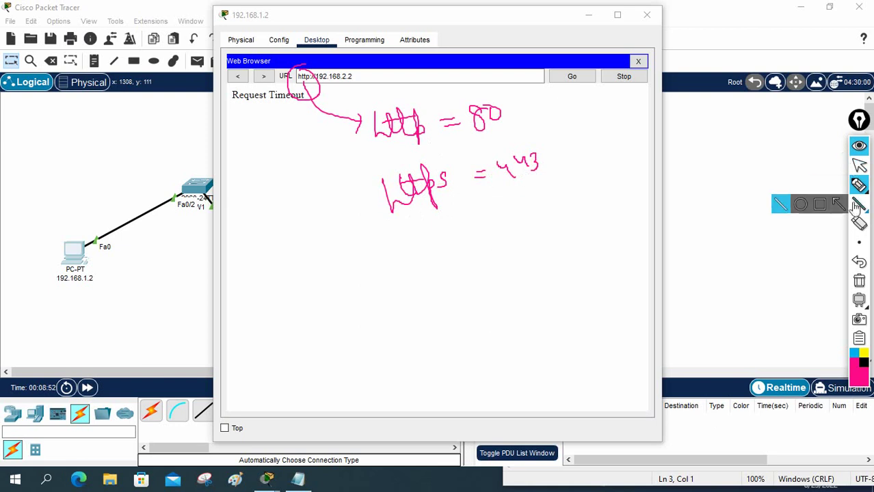
{"action": "left_click", "coordinate": [858, 281]}
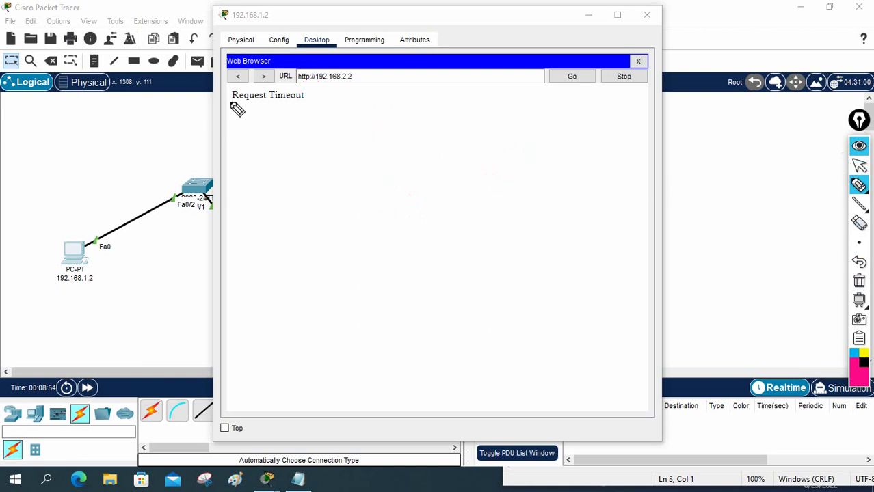
{"action": "mouse_move", "coordinate": [236, 110]}
{"action": "left_mouse_down"}
{"action": "mouse_move", "coordinate": [297, 111]}
{"action": "mouse_move", "coordinate": [322, 123]}
{"action": "left_mouse_up"}
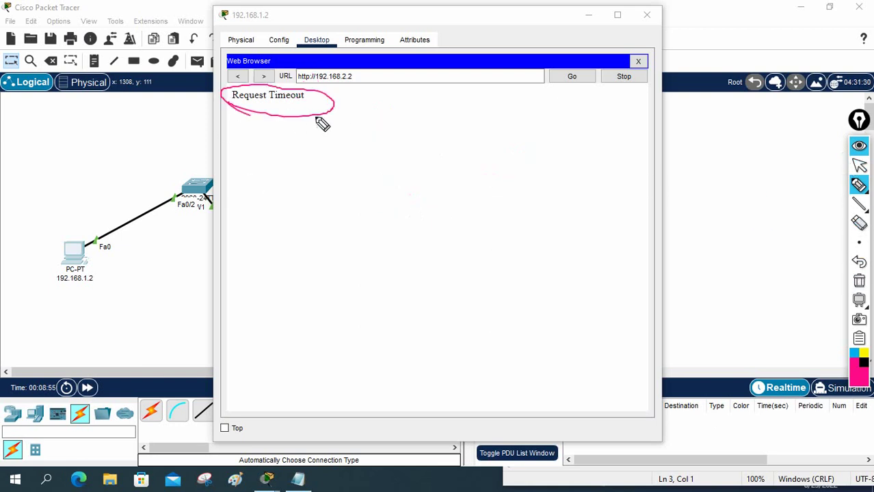
{"action": "left_click", "coordinate": [859, 280]}
{"action": "left_click", "coordinate": [858, 166]}
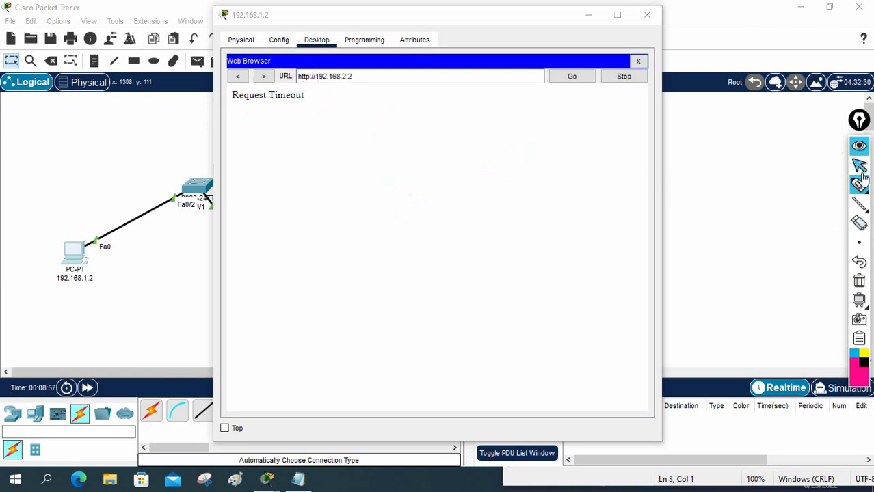
Change the URL's protocol to https and load 192.168.2.2 in the PC's web browser.
{"action": "left_click", "coordinate": [307, 77]}
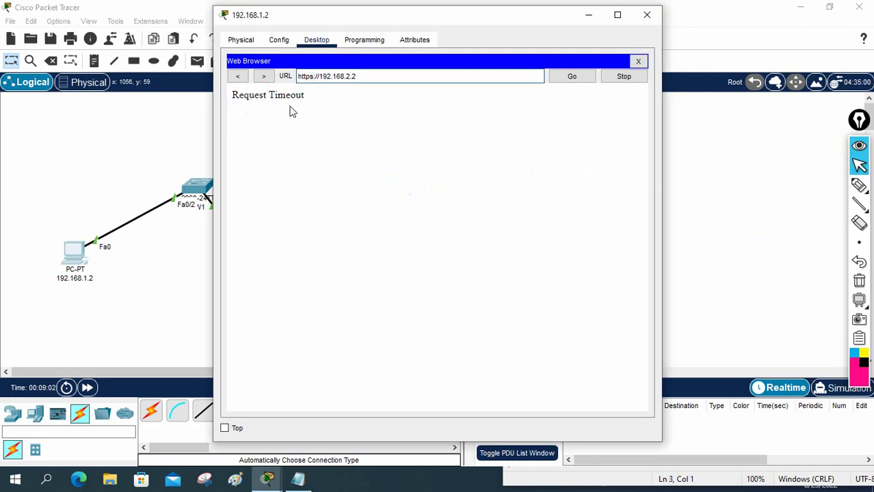
{"action": "key", "text": "Return"}
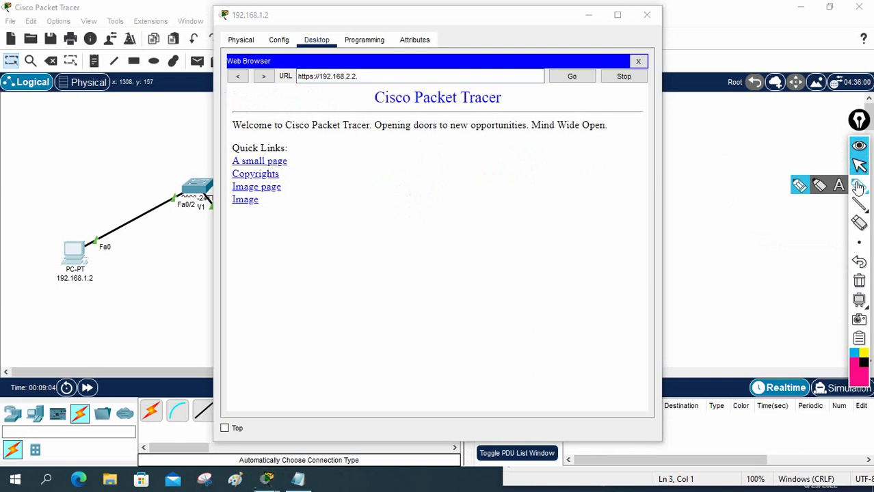
Link the URL's https prefix to 443, handwrite "http = port 80" and "https = port 443", and clear the ink.
{"action": "left_click", "coordinate": [305, 74]}
{"action": "mouse_move", "coordinate": [305, 73]}
{"action": "left_mouse_down"}
{"action": "mouse_move", "coordinate": [331, 94]}
{"action": "mouse_move", "coordinate": [306, 90]}
{"action": "mouse_move", "coordinate": [439, 204]}
{"action": "mouse_move", "coordinate": [448, 190]}
{"action": "mouse_move", "coordinate": [495, 179]}
{"action": "mouse_move", "coordinate": [489, 202]}
{"action": "left_mouse_up"}
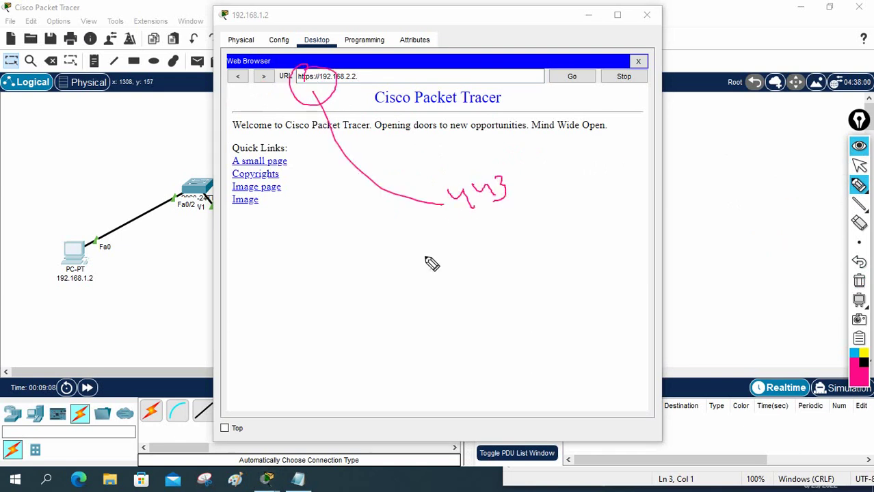
{"action": "mouse_move", "coordinate": [399, 260]}
{"action": "left_mouse_down"}
{"action": "mouse_move", "coordinate": [417, 295]}
{"action": "mouse_move", "coordinate": [449, 276]}
{"action": "mouse_move", "coordinate": [476, 278]}
{"action": "mouse_move", "coordinate": [507, 239]}
{"action": "mouse_move", "coordinate": [578, 230]}
{"action": "mouse_move", "coordinate": [598, 194]}
{"action": "mouse_move", "coordinate": [603, 199]}
{"action": "left_mouse_up"}
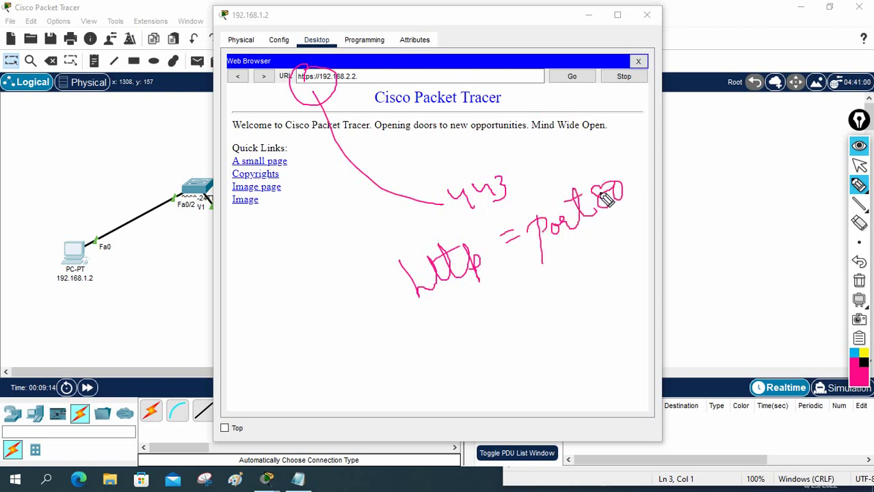
{"action": "mouse_move", "coordinate": [450, 334]}
{"action": "left_mouse_down"}
{"action": "mouse_move", "coordinate": [478, 332]}
{"action": "mouse_move", "coordinate": [496, 307]}
{"action": "mouse_move", "coordinate": [528, 306]}
{"action": "mouse_move", "coordinate": [487, 293]}
{"action": "mouse_move", "coordinate": [559, 279]}
{"action": "mouse_move", "coordinate": [582, 249]}
{"action": "mouse_move", "coordinate": [626, 240]}
{"action": "mouse_move", "coordinate": [636, 220]}
{"action": "mouse_move", "coordinate": [618, 280]}
{"action": "mouse_move", "coordinate": [663, 259]}
{"action": "mouse_move", "coordinate": [669, 297]}
{"action": "mouse_move", "coordinate": [611, 313]}
{"action": "left_mouse_up"}
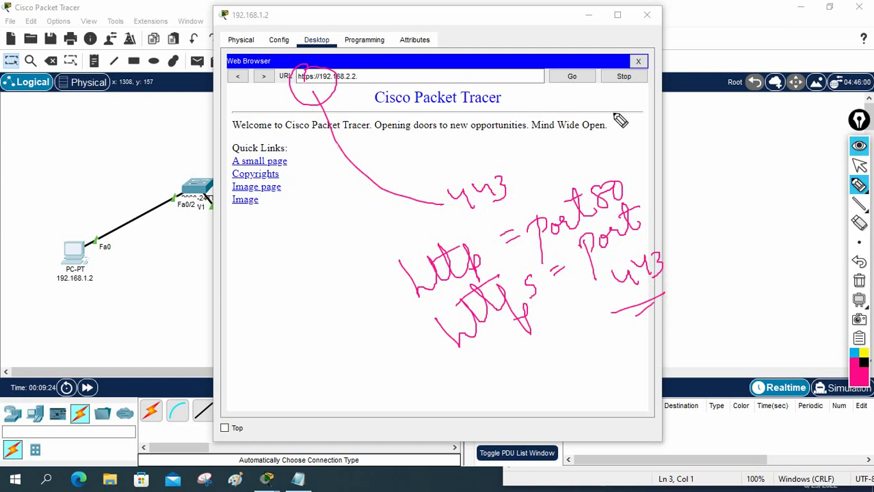
{"action": "left_click", "coordinate": [859, 280]}
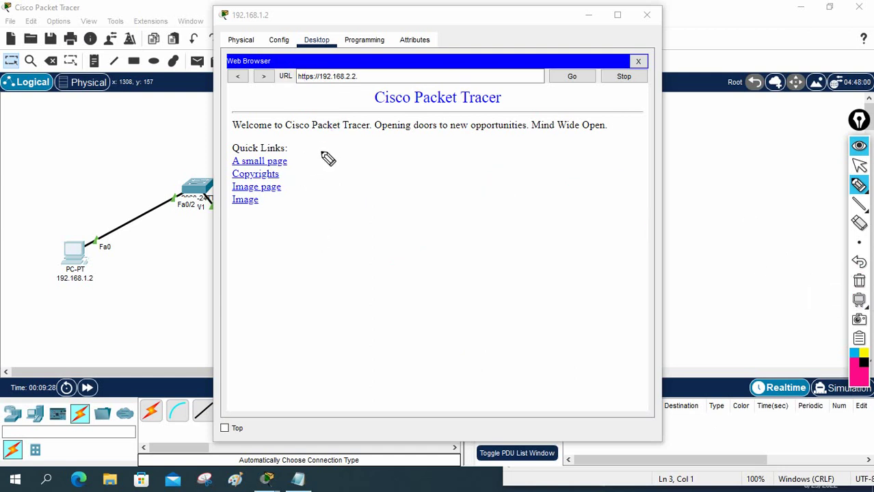
Handwrite "F5 LTM" over the browser page, minimize the PC 192.168.1.2 window, and clear the ink.
{"action": "mouse_move", "coordinate": [340, 184]}
{"action": "left_mouse_down"}
{"action": "mouse_move", "coordinate": [345, 229]}
{"action": "mouse_move", "coordinate": [390, 165]}
{"action": "mouse_move", "coordinate": [399, 197]}
{"action": "mouse_move", "coordinate": [439, 153]}
{"action": "mouse_move", "coordinate": [435, 171]}
{"action": "mouse_move", "coordinate": [491, 170]}
{"action": "left_mouse_up"}
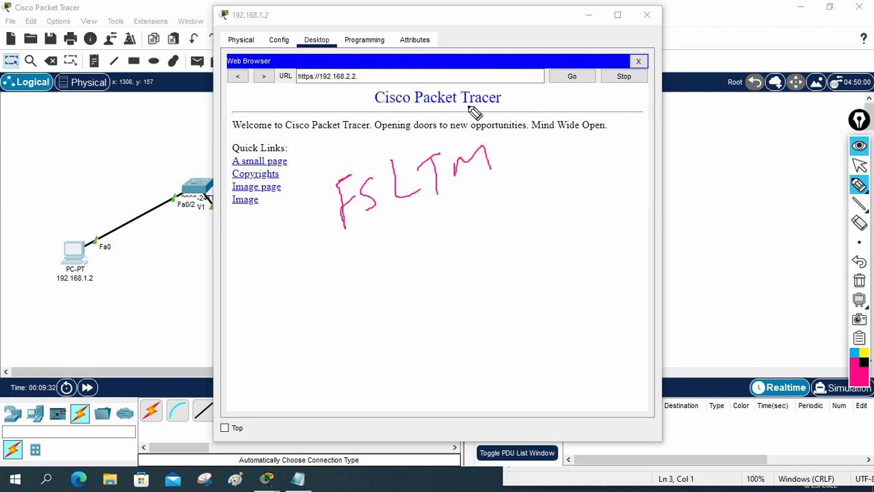
{"action": "left_click", "coordinate": [859, 166]}
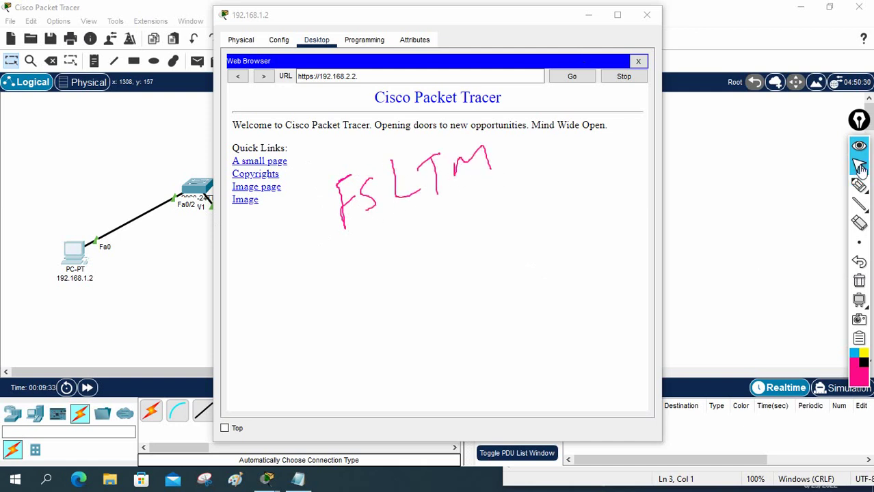
{"action": "left_click", "coordinate": [588, 15]}
{"action": "left_click", "coordinate": [859, 185]}
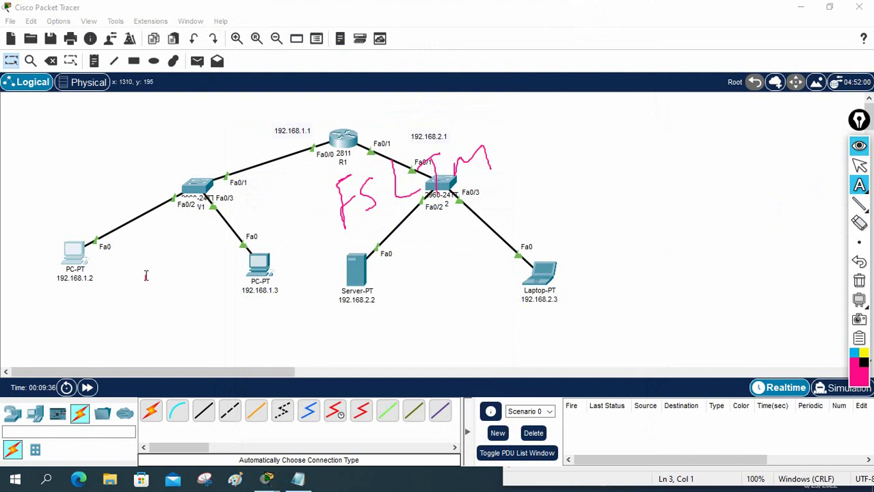
{"action": "left_click", "coordinate": [859, 281]}
Box router R1 in ink with an underlined "F5", tracing the path from PC 192.168.1.2 marked 443 and onward to the server marked 80.
{"action": "mouse_move", "coordinate": [860, 186]}
{"action": "left_click", "coordinate": [799, 185]}
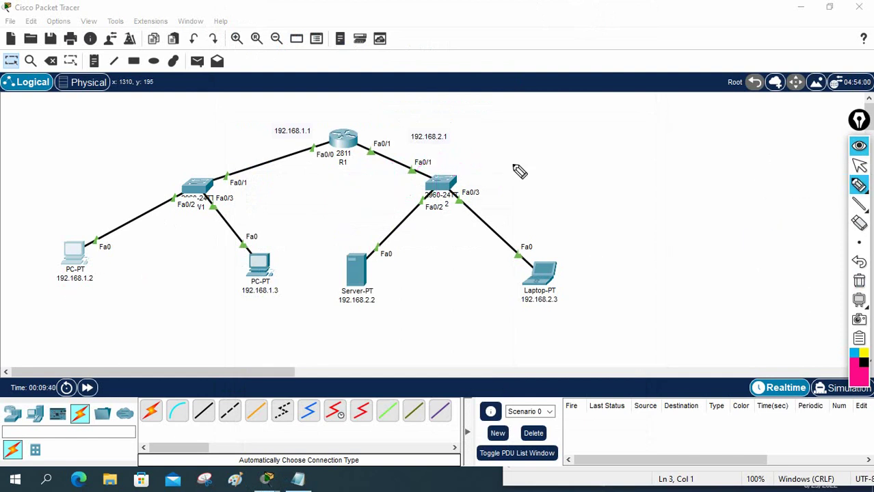
{"action": "mouse_move", "coordinate": [316, 111]}
{"action": "left_mouse_down"}
{"action": "mouse_move", "coordinate": [314, 183]}
{"action": "mouse_move", "coordinate": [377, 175]}
{"action": "mouse_move", "coordinate": [366, 102]}
{"action": "mouse_move", "coordinate": [311, 111]}
{"action": "left_mouse_up"}
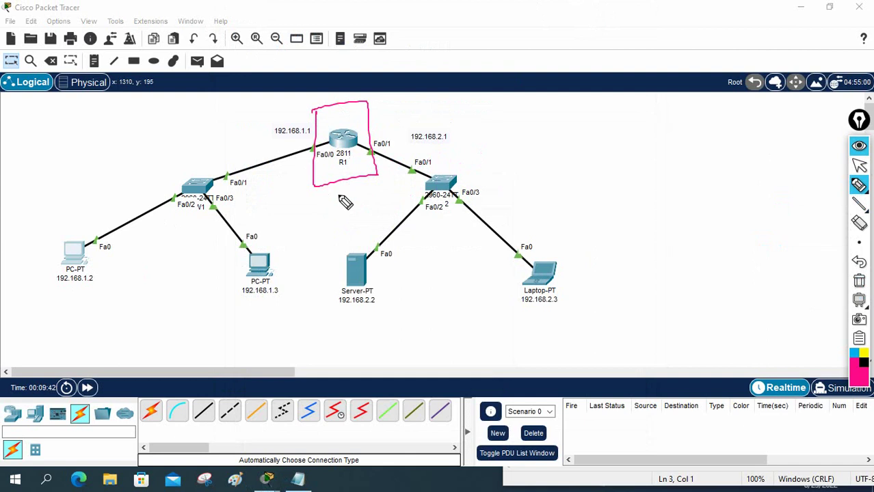
{"action": "mouse_move", "coordinate": [345, 191]}
{"action": "left_mouse_down"}
{"action": "mouse_move", "coordinate": [342, 222]}
{"action": "mouse_move", "coordinate": [360, 196]}
{"action": "left_mouse_up"}
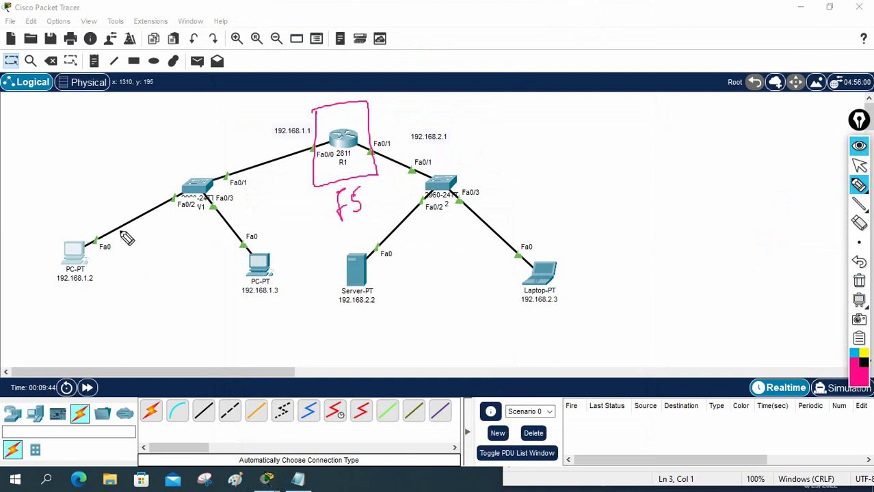
{"action": "mouse_move", "coordinate": [78, 252]}
{"action": "left_mouse_down"}
{"action": "mouse_move", "coordinate": [104, 248]}
{"action": "mouse_move", "coordinate": [237, 157]}
{"action": "mouse_move", "coordinate": [311, 142]}
{"action": "left_mouse_up"}
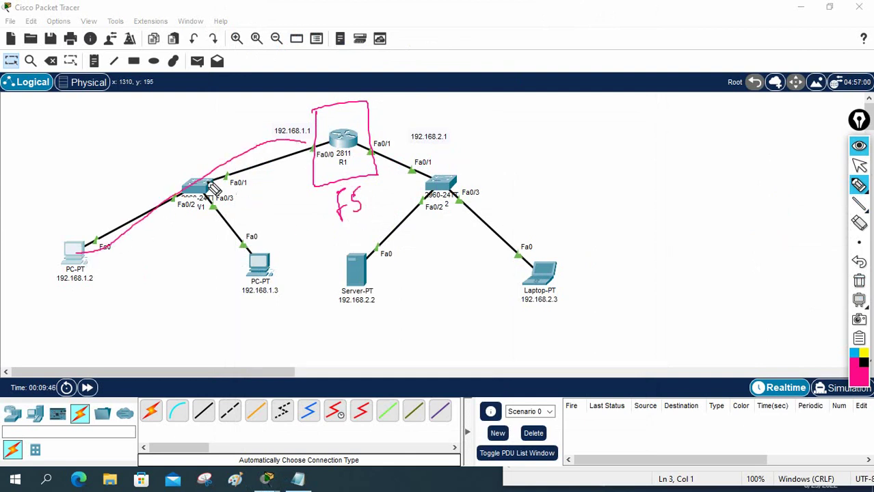
{"action": "mouse_move", "coordinate": [212, 136]}
{"action": "left_mouse_down"}
{"action": "mouse_move", "coordinate": [254, 117]}
{"action": "mouse_move", "coordinate": [243, 134]}
{"action": "left_mouse_up"}
{"action": "mouse_move", "coordinate": [361, 142]}
{"action": "left_mouse_down"}
{"action": "mouse_move", "coordinate": [440, 183]}
{"action": "mouse_move", "coordinate": [409, 254]}
{"action": "mouse_move", "coordinate": [363, 294]}
{"action": "left_mouse_up"}
{"action": "mouse_move", "coordinate": [469, 123]}
{"action": "left_mouse_down"}
{"action": "mouse_move", "coordinate": [487, 133]}
{"action": "mouse_move", "coordinate": [489, 121]}
{"action": "left_mouse_up"}
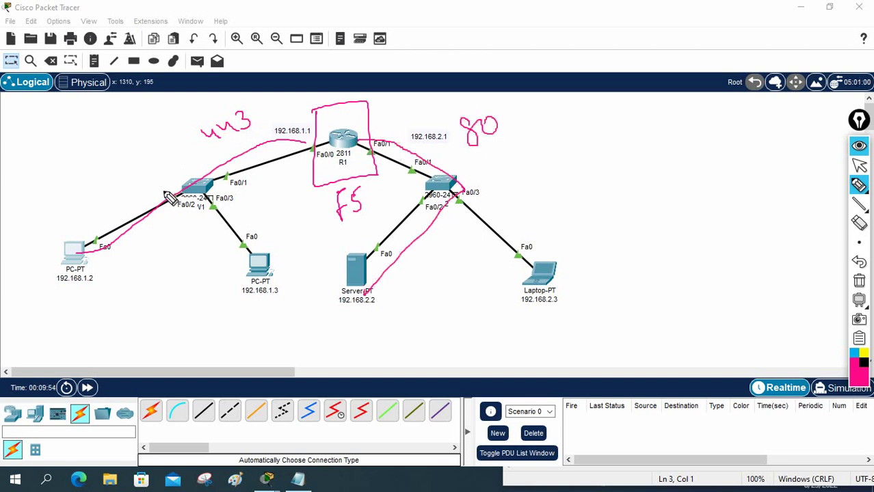
{"action": "left_click_drag", "start_coordinate": [327, 225], "coordinate": [370, 216]}
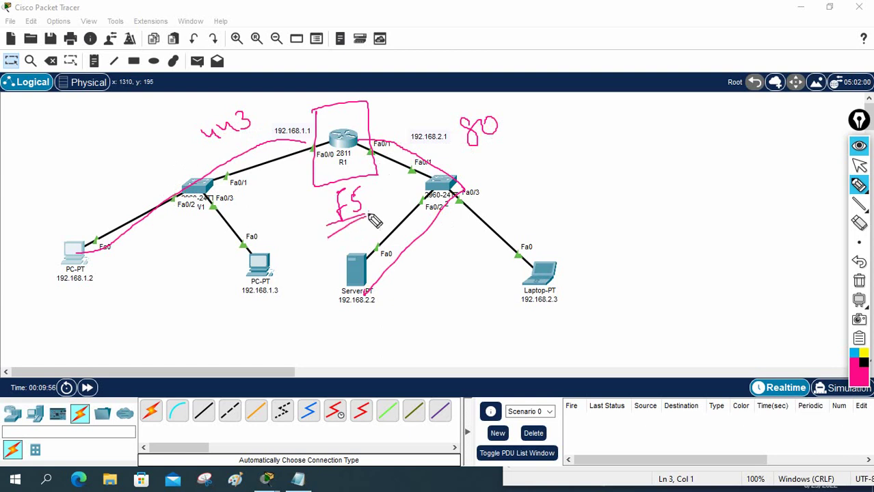
Handwrite "BIGIP LTM" with an underline beside the topology, and clear all ink.
{"action": "mouse_move", "coordinate": [545, 155]}
{"action": "left_mouse_down"}
{"action": "mouse_move", "coordinate": [590, 167]}
{"action": "mouse_move", "coordinate": [601, 150]}
{"action": "mouse_move", "coordinate": [643, 140]}
{"action": "mouse_move", "coordinate": [652, 129]}
{"action": "mouse_move", "coordinate": [667, 155]}
{"action": "mouse_move", "coordinate": [655, 140]}
{"action": "left_mouse_up"}
{"action": "mouse_move", "coordinate": [530, 202]}
{"action": "left_mouse_down"}
{"action": "mouse_move", "coordinate": [540, 236]}
{"action": "mouse_move", "coordinate": [581, 191]}
{"action": "mouse_move", "coordinate": [607, 189]}
{"action": "mouse_move", "coordinate": [625, 202]}
{"action": "left_mouse_up"}
{"action": "left_click_drag", "start_coordinate": [565, 235], "coordinate": [612, 216]}
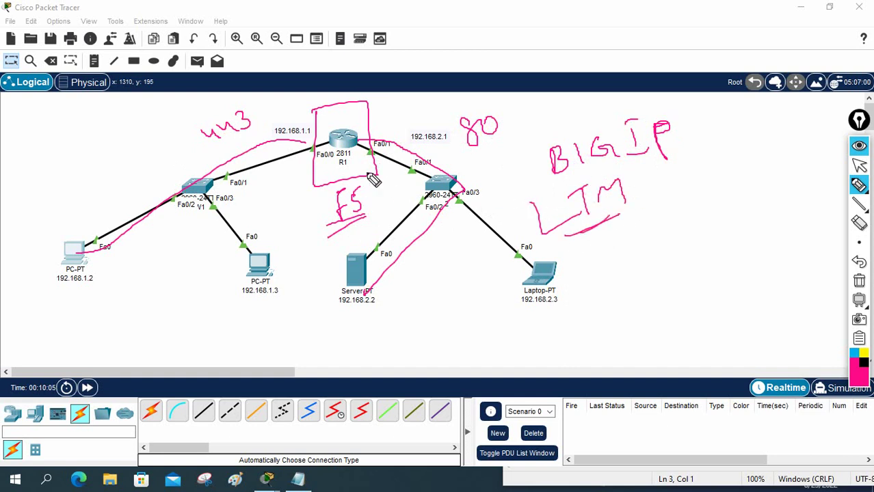
{"action": "left_click", "coordinate": [859, 280]}
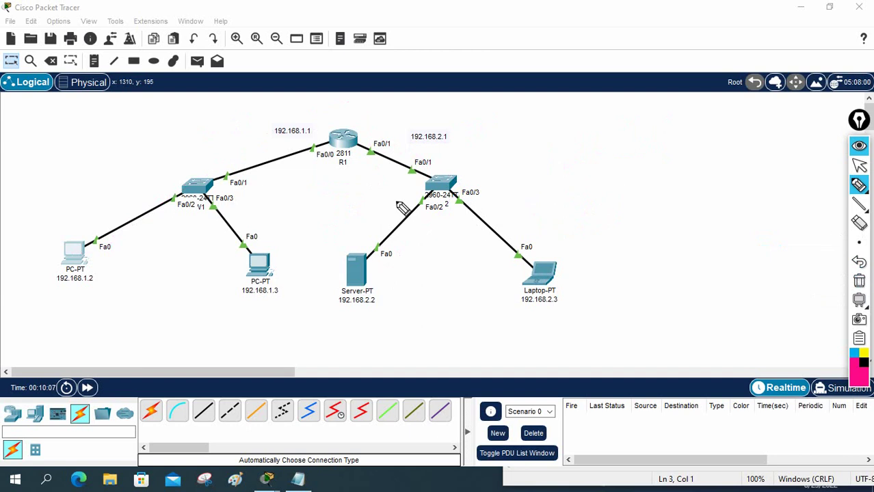